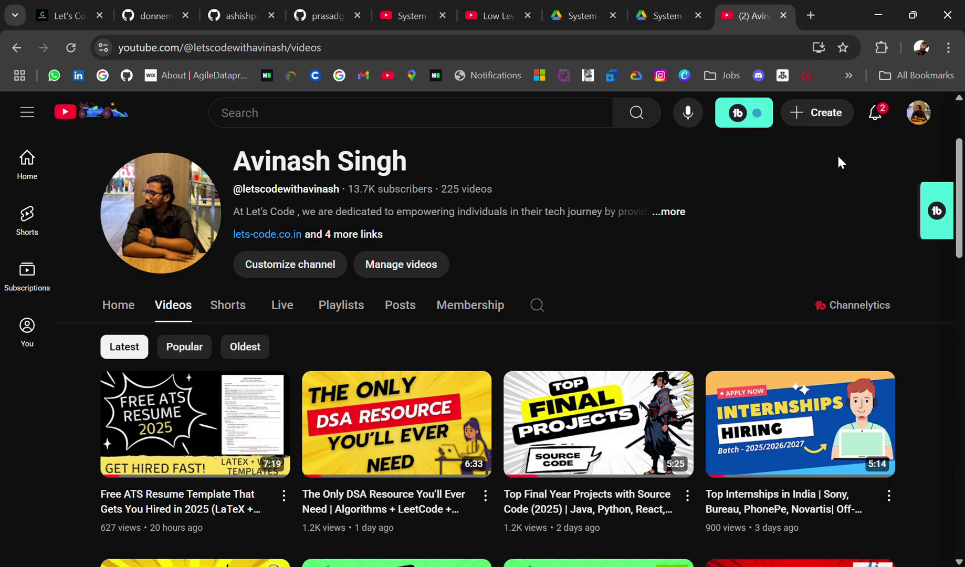
{"action": "scroll", "coordinate": [639, 231], "scroll_direction": "down", "scroll_amount": 1}
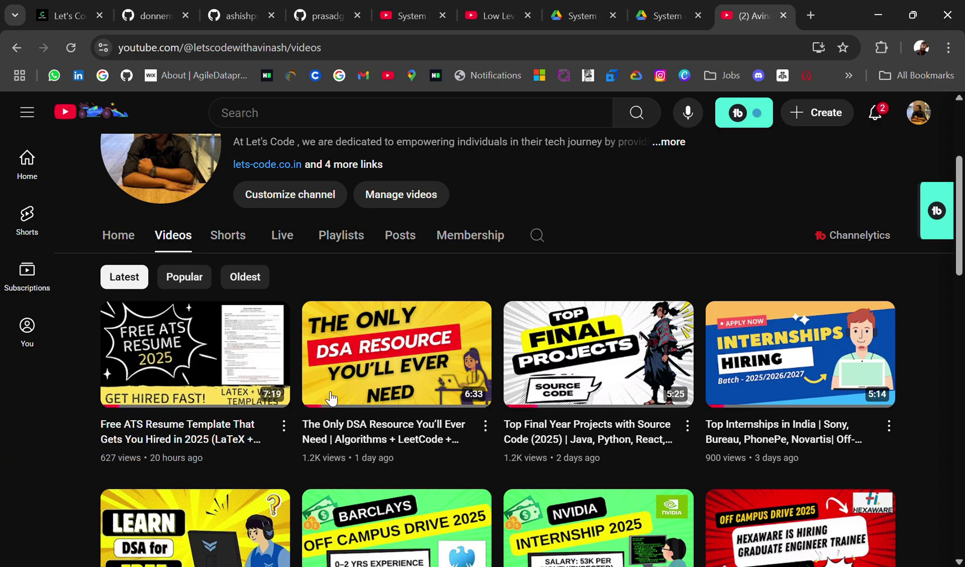
{"action": "scroll", "coordinate": [325, 400], "scroll_direction": "down", "scroll_amount": 1}
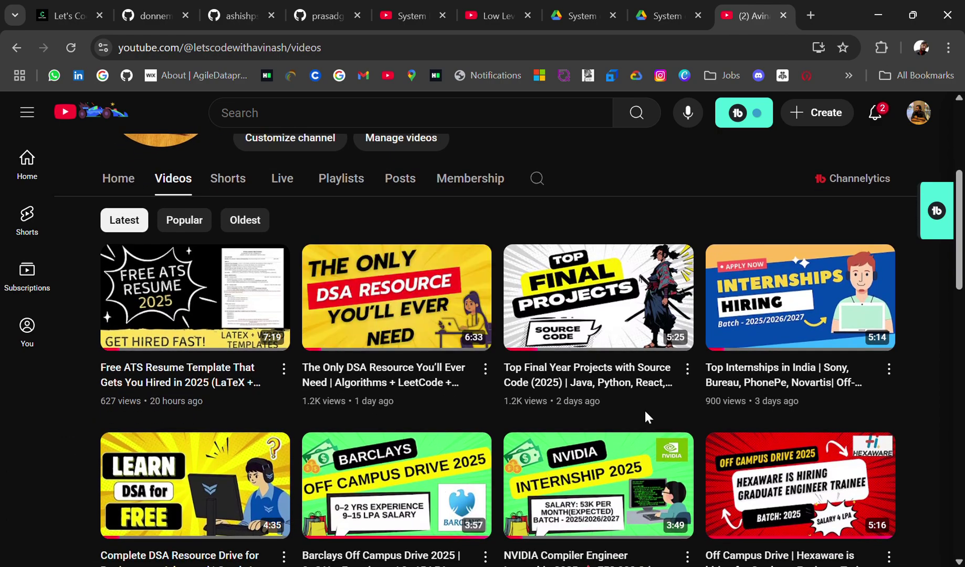
{"action": "scroll", "coordinate": [455, 449], "scroll_direction": "down", "scroll_amount": 1}
{"action": "scroll", "coordinate": [456, 449], "scroll_direction": "down", "scroll_amount": 1}
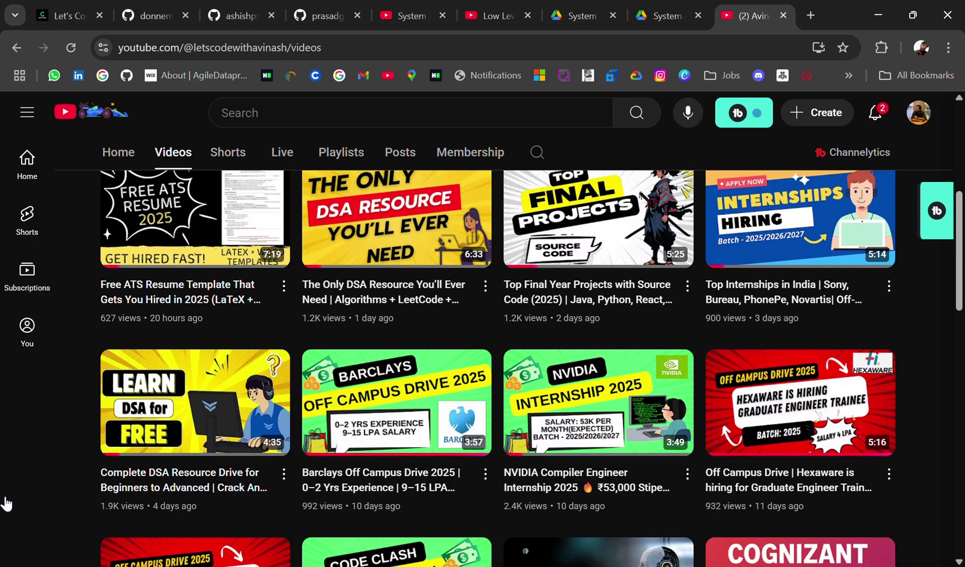
{"action": "scroll", "coordinate": [205, 415], "scroll_direction": "down", "scroll_amount": 2}
{"action": "scroll", "coordinate": [226, 407], "scroll_direction": "up", "scroll_amount": 3}
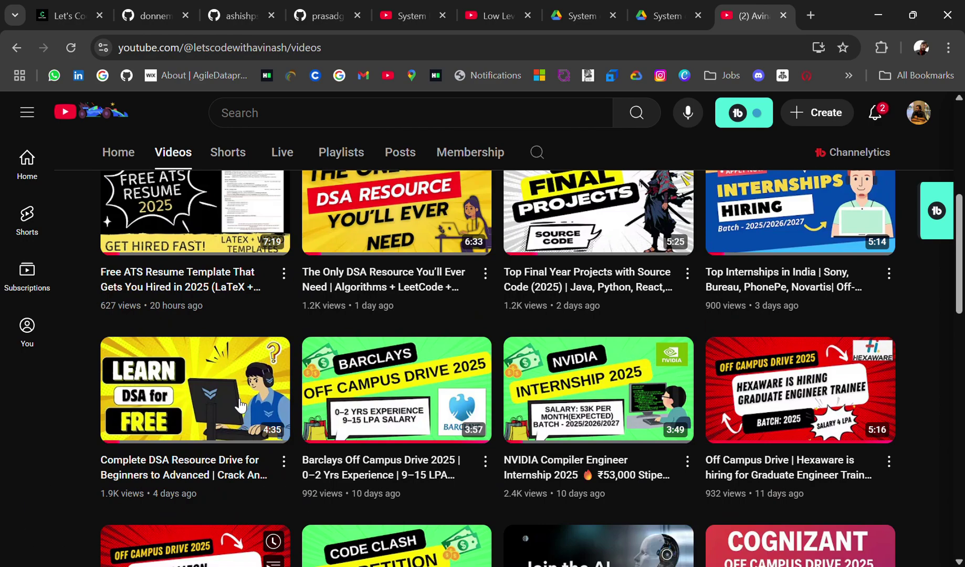
{"action": "scroll", "coordinate": [234, 407], "scroll_direction": "up", "scroll_amount": 3}
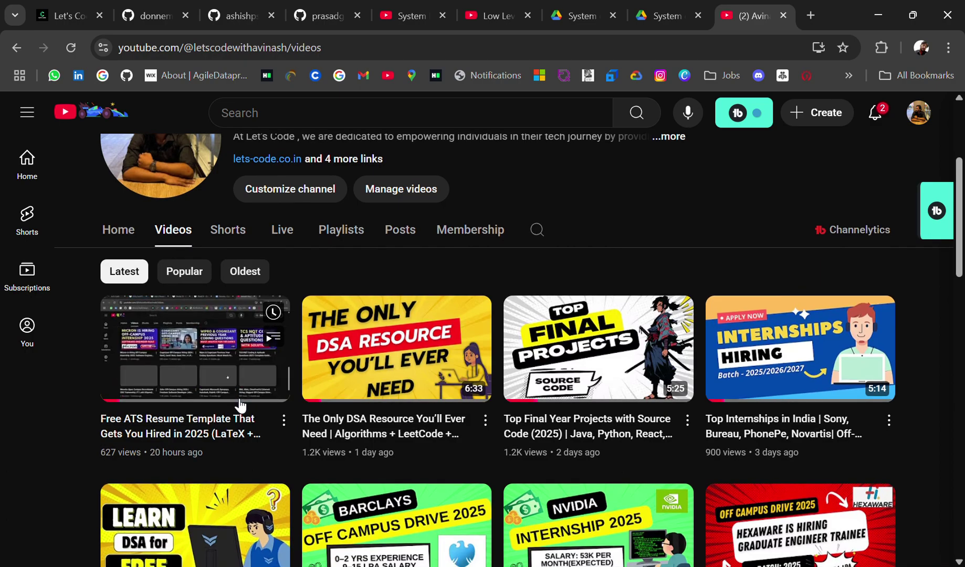
Sort the channel's videos by Latest, then switch to the system-design-primer repository tab.
{"action": "left_click", "coordinate": [121, 270]}
{"action": "left_click", "coordinate": [150, 15]}
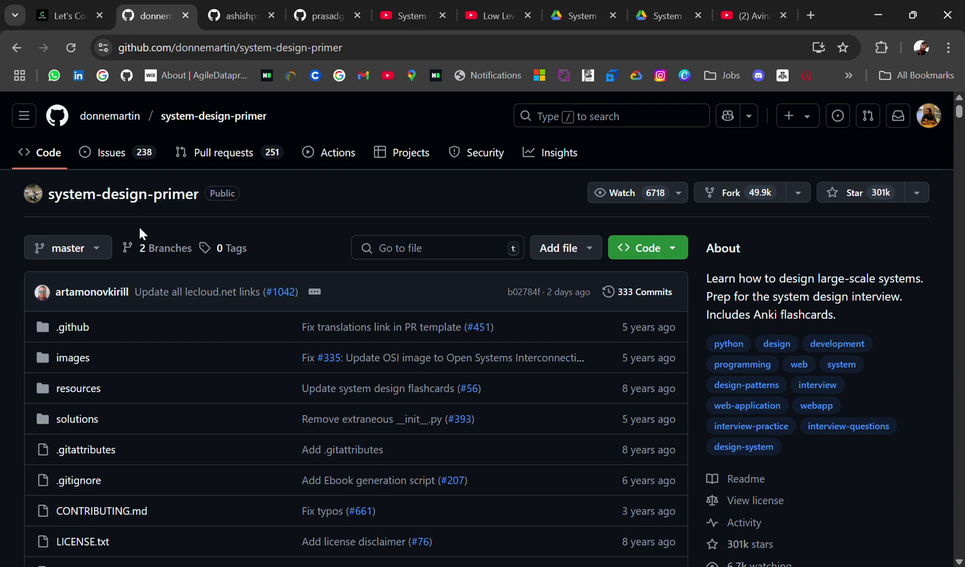
{"action": "scroll", "coordinate": [139, 225], "scroll_direction": "down", "scroll_amount": 2}
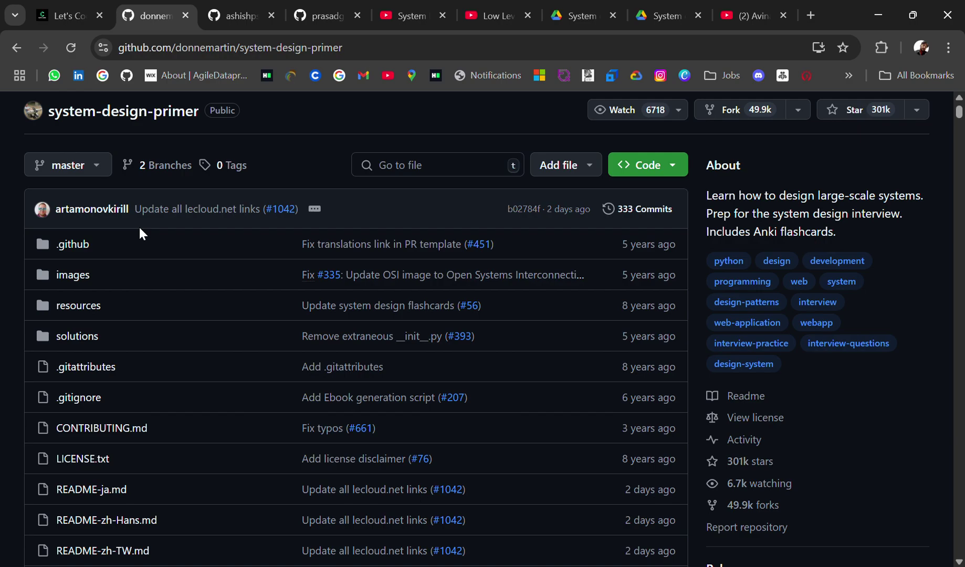
{"action": "scroll", "coordinate": [138, 225], "scroll_direction": "down", "scroll_amount": 3}
{"action": "scroll", "coordinate": [139, 226], "scroll_direction": "down", "scroll_amount": 5}
{"action": "scroll", "coordinate": [139, 228], "scroll_direction": "down", "scroll_amount": 4}
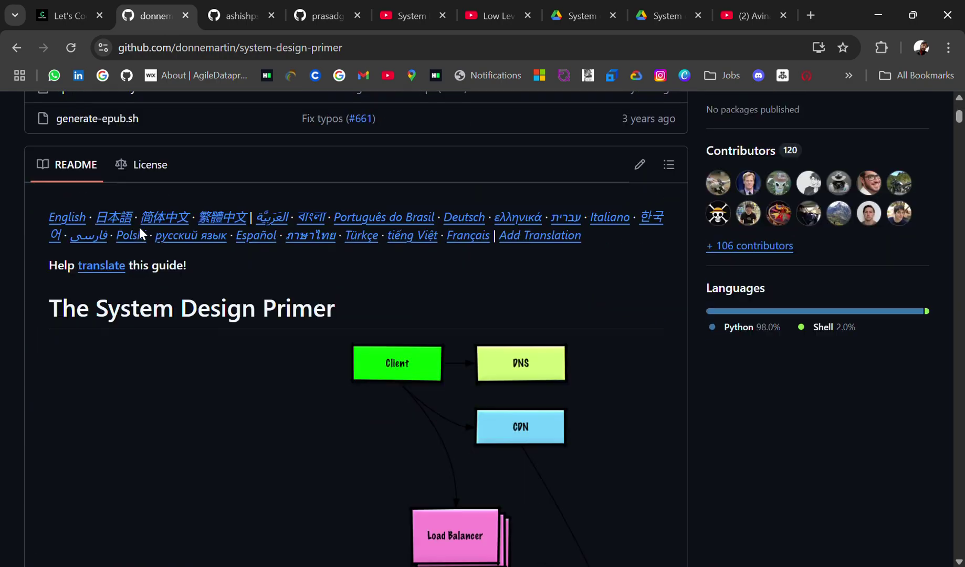
{"action": "scroll", "coordinate": [140, 227], "scroll_direction": "down", "scroll_amount": 1}
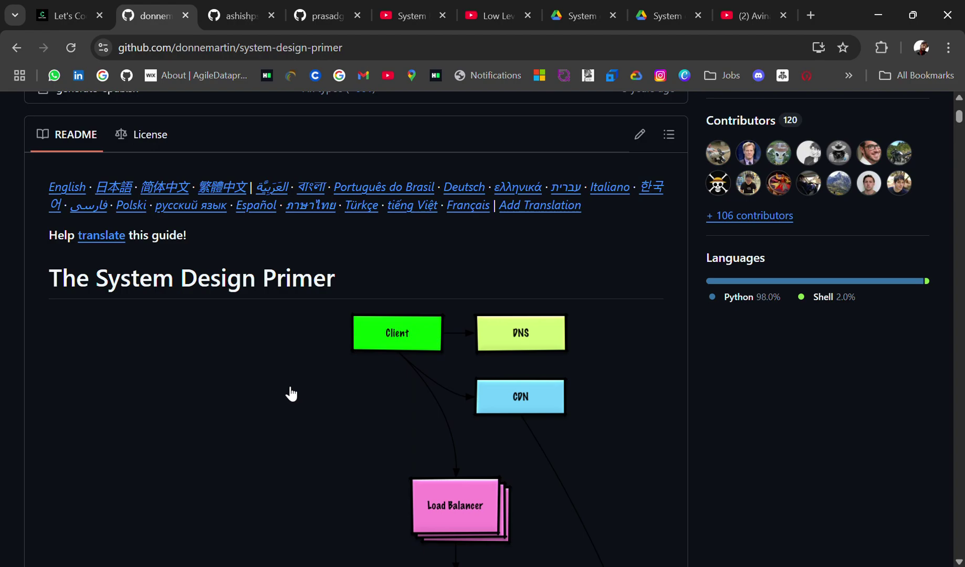
{"action": "scroll", "coordinate": [292, 393], "scroll_direction": "down", "scroll_amount": 2}
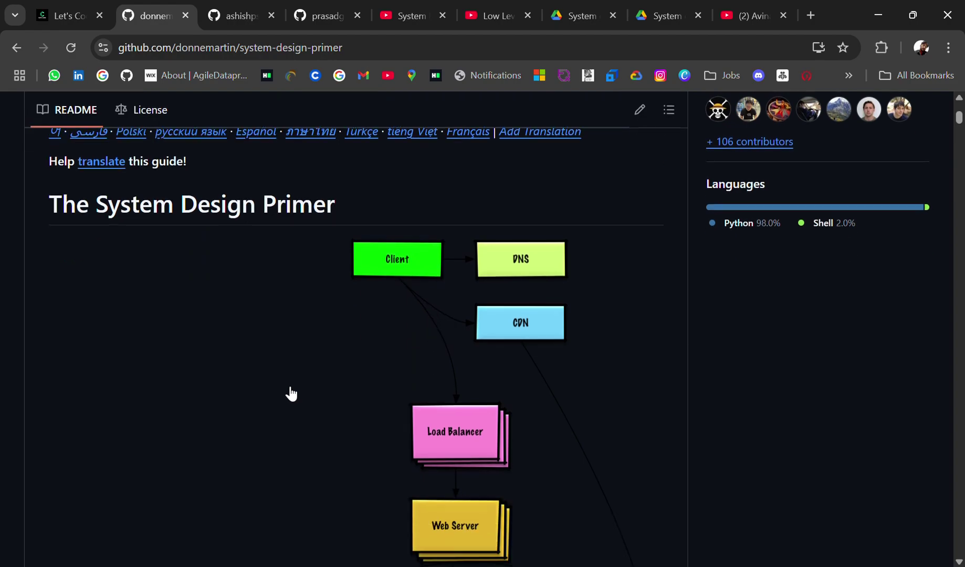
{"action": "scroll", "coordinate": [292, 393], "scroll_direction": "down", "scroll_amount": 2}
{"action": "scroll", "coordinate": [292, 392], "scroll_direction": "down", "scroll_amount": 2}
{"action": "scroll", "coordinate": [292, 393], "scroll_direction": "down", "scroll_amount": 2}
{"action": "scroll", "coordinate": [291, 392], "scroll_direction": "up", "scroll_amount": 8}
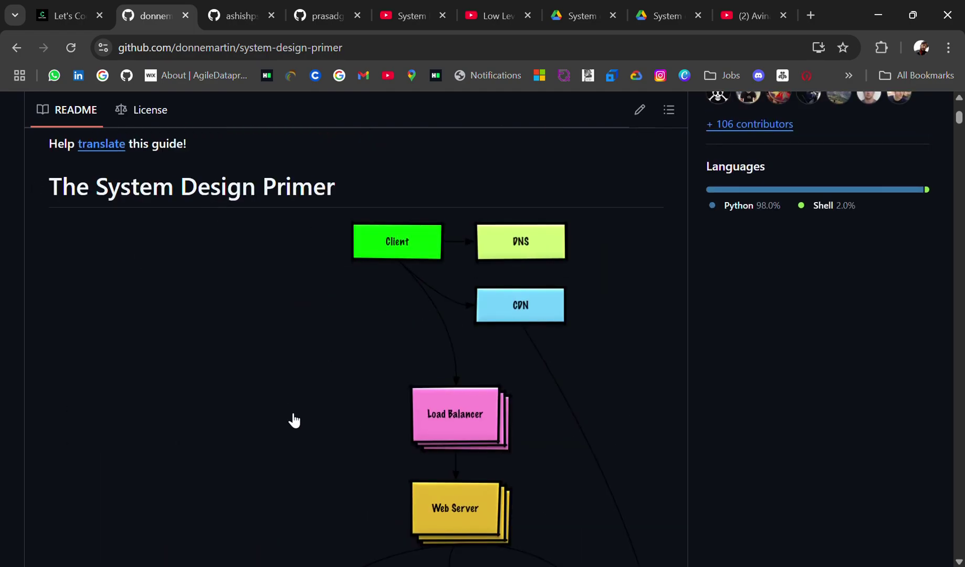
{"action": "scroll", "coordinate": [295, 420], "scroll_direction": "down", "scroll_amount": 1}
{"action": "scroll", "coordinate": [352, 511], "scroll_direction": "down", "scroll_amount": 5}
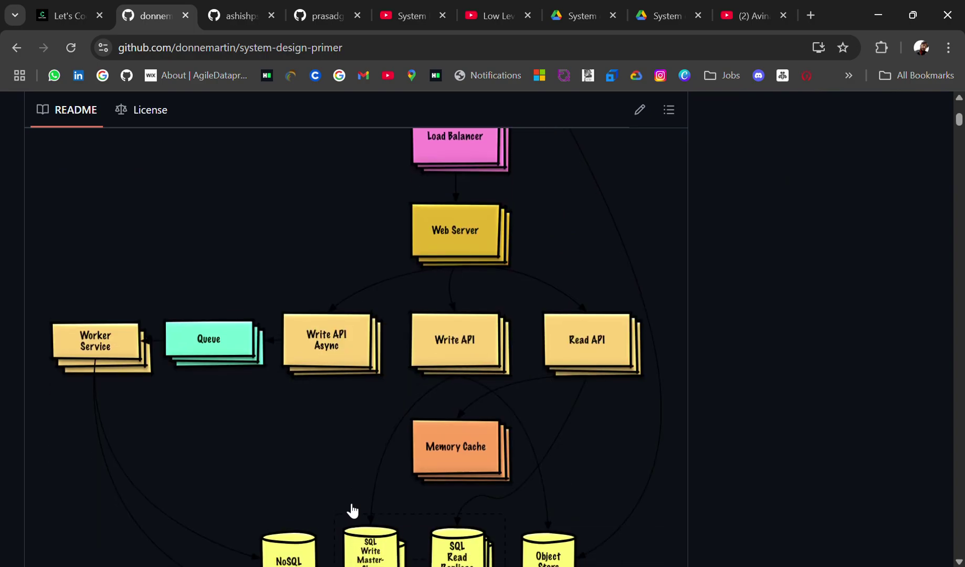
{"action": "scroll", "coordinate": [392, 437], "scroll_direction": "down", "scroll_amount": 5}
{"action": "scroll", "coordinate": [394, 437], "scroll_direction": "down", "scroll_amount": 2}
{"action": "scroll", "coordinate": [391, 438], "scroll_direction": "down", "scroll_amount": 2}
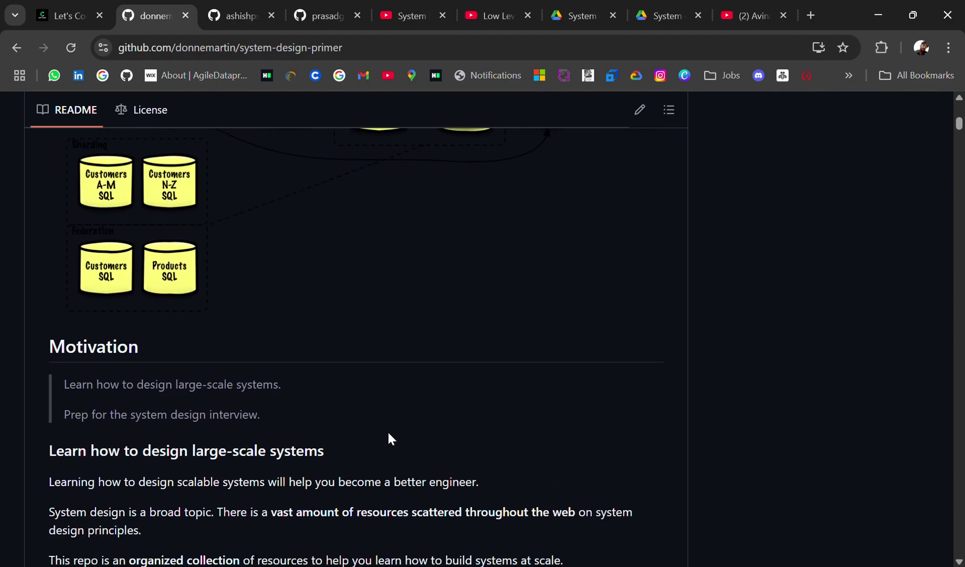
{"action": "scroll", "coordinate": [257, 427], "scroll_direction": "down", "scroll_amount": 2}
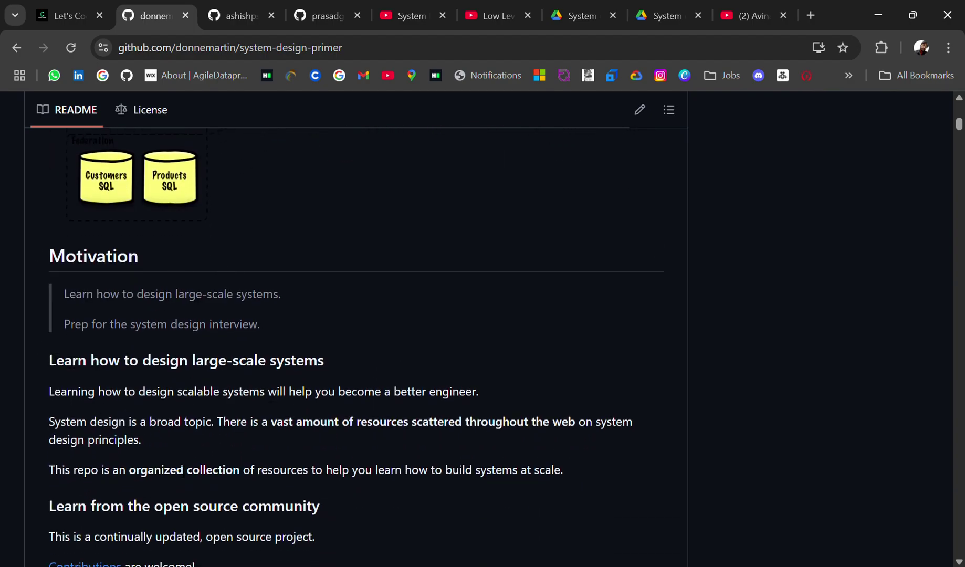
{"action": "scroll", "coordinate": [176, 463], "scroll_direction": "down", "scroll_amount": 2}
{"action": "scroll", "coordinate": [176, 464], "scroll_direction": "down", "scroll_amount": 2}
{"action": "scroll", "coordinate": [176, 464], "scroll_direction": "down", "scroll_amount": 5}
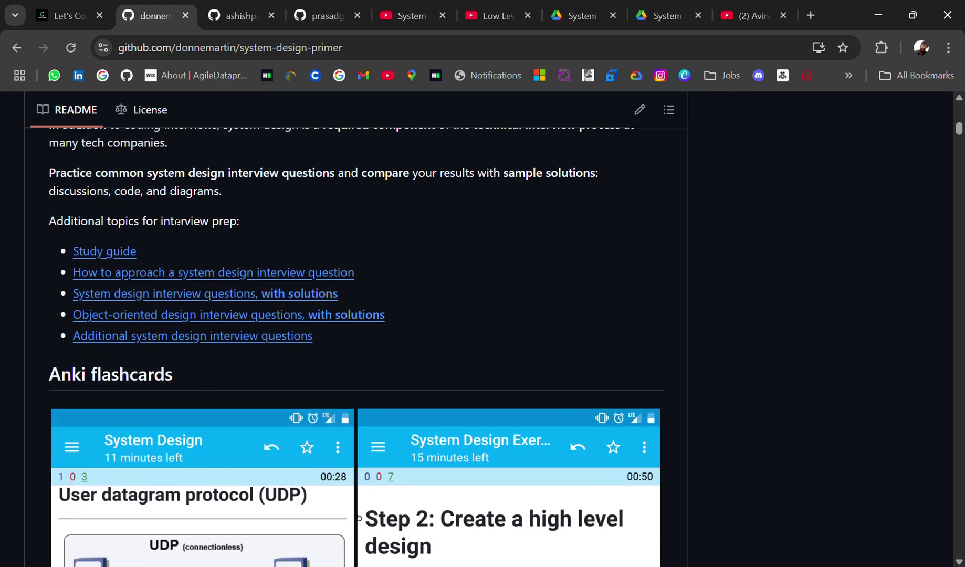
Jump to the Study guide section of the system-design-primer README.
{"action": "left_click", "coordinate": [113, 257]}
{"action": "scroll", "coordinate": [274, 339], "scroll_direction": "down", "scroll_amount": 3}
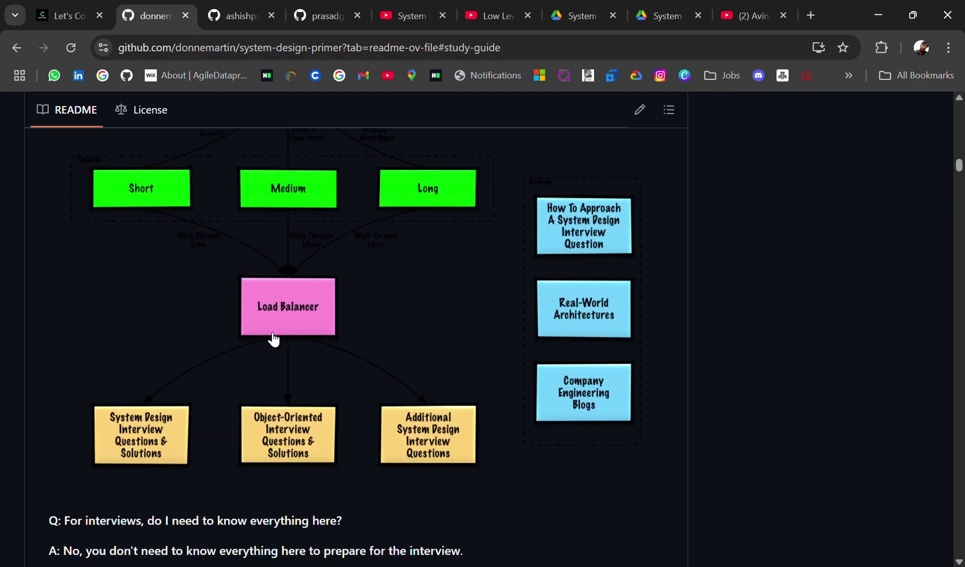
{"action": "scroll", "coordinate": [273, 338], "scroll_direction": "down", "scroll_amount": 5}
{"action": "scroll", "coordinate": [274, 340], "scroll_direction": "up", "scroll_amount": 2}
{"action": "scroll", "coordinate": [274, 339], "scroll_direction": "down", "scroll_amount": 10}
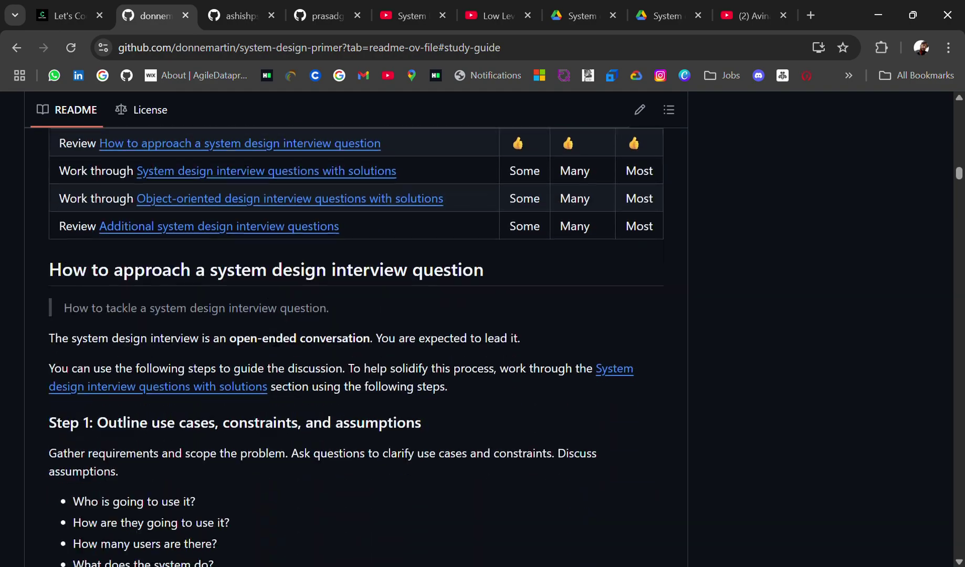
{"action": "scroll", "coordinate": [312, 271], "scroll_direction": "up", "scroll_amount": 3}
{"action": "scroll", "coordinate": [313, 272], "scroll_direction": "up", "scroll_amount": 2}
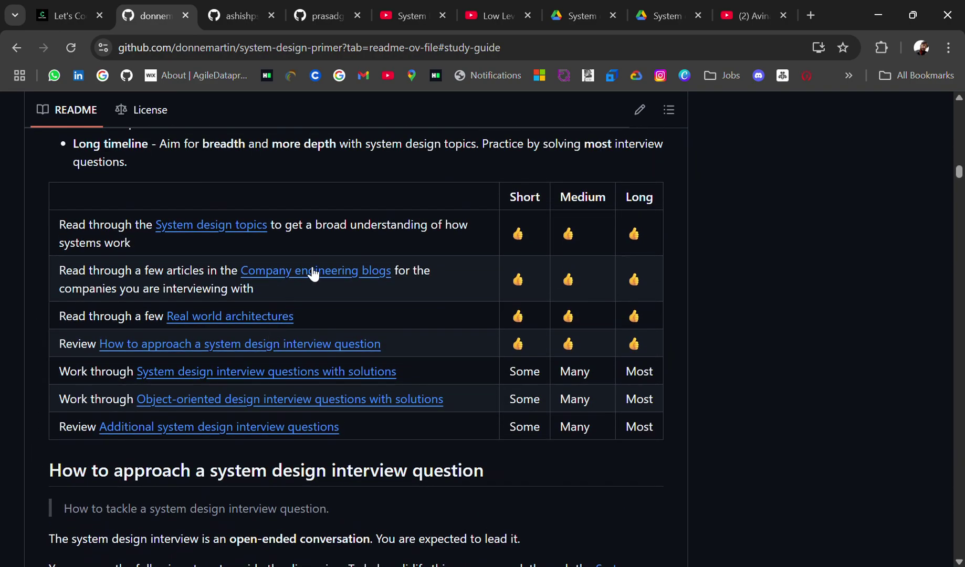
{"action": "scroll", "coordinate": [257, 355], "scroll_direction": "down", "scroll_amount": 1}
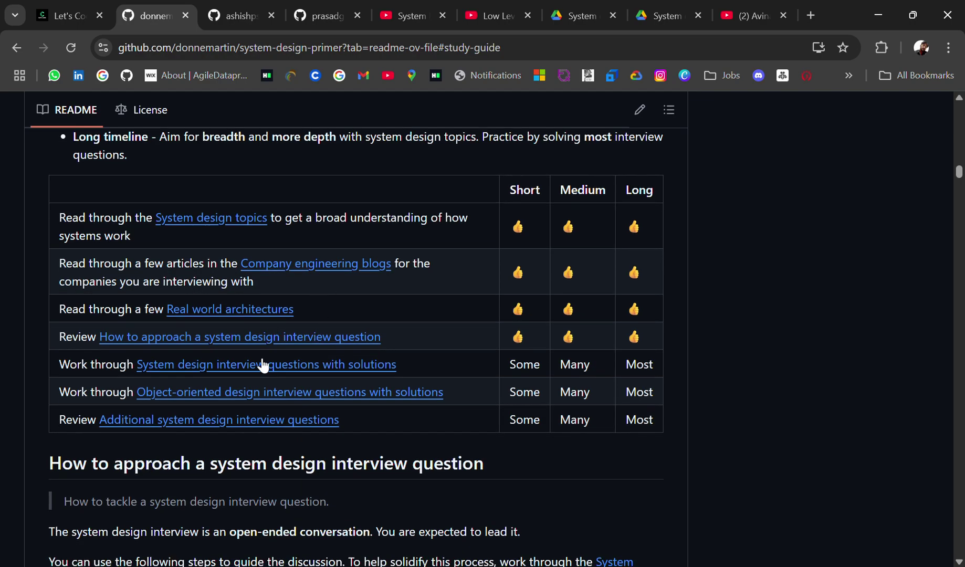
{"action": "scroll", "coordinate": [256, 355], "scroll_direction": "down", "scroll_amount": 6}
{"action": "scroll", "coordinate": [257, 355], "scroll_direction": "down", "scroll_amount": 4}
{"action": "scroll", "coordinate": [257, 355], "scroll_direction": "up", "scroll_amount": 2}
{"action": "scroll", "coordinate": [256, 356], "scroll_direction": "up", "scroll_amount": 1}
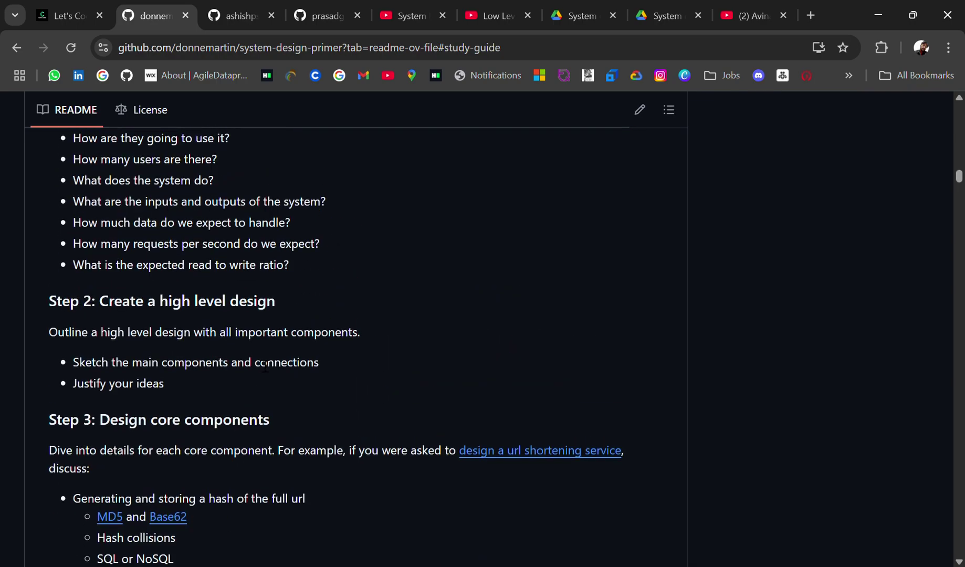
{"action": "scroll", "coordinate": [388, 380], "scroll_direction": "down", "scroll_amount": 8}
{"action": "scroll", "coordinate": [389, 380], "scroll_direction": "down", "scroll_amount": 8}
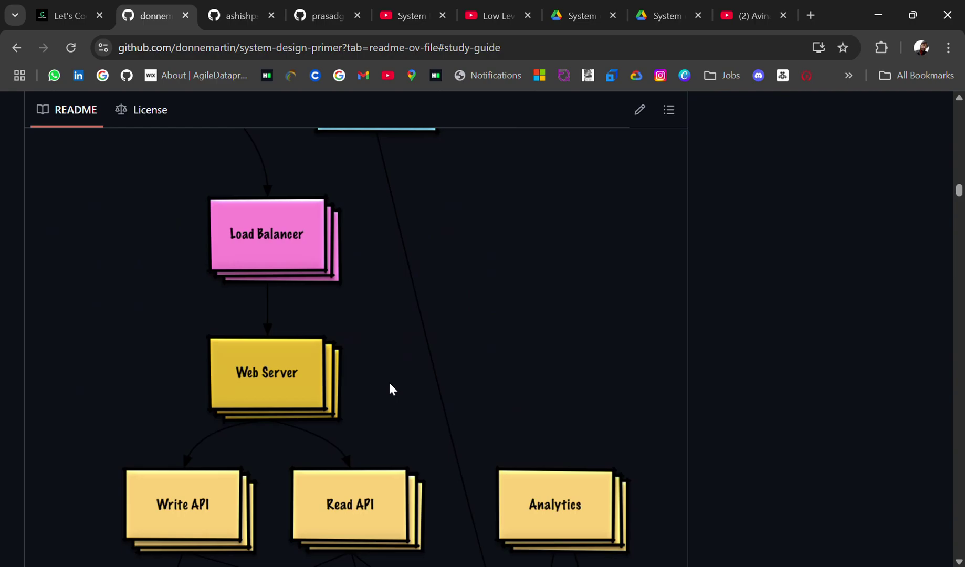
{"action": "scroll", "coordinate": [389, 380], "scroll_direction": "down", "scroll_amount": 2}
{"action": "scroll", "coordinate": [396, 389], "scroll_direction": "up", "scroll_amount": 2}
{"action": "scroll", "coordinate": [395, 389], "scroll_direction": "up", "scroll_amount": 6}
{"action": "scroll", "coordinate": [395, 390], "scroll_direction": "up", "scroll_amount": 3}
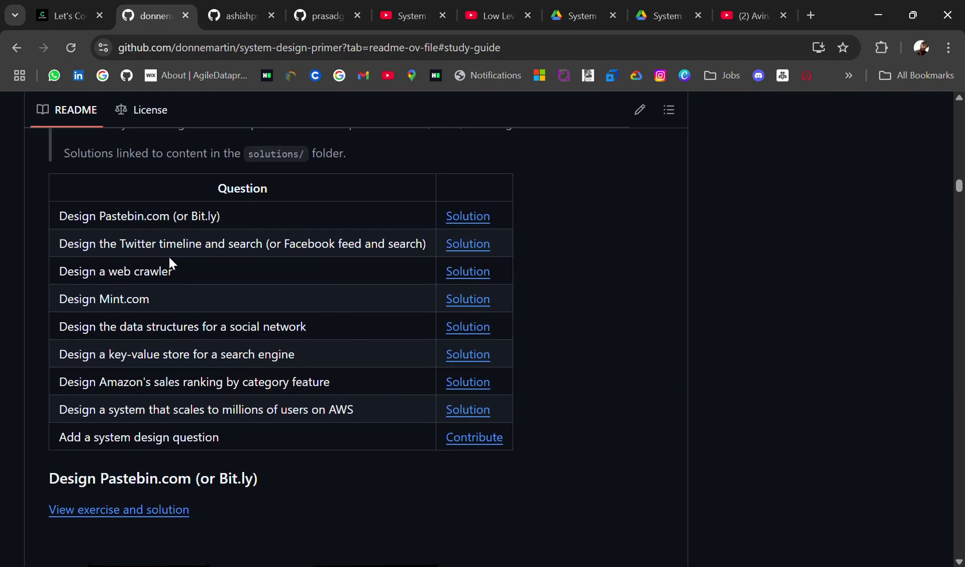
{"action": "scroll", "coordinate": [212, 376], "scroll_direction": "down", "scroll_amount": 8}
{"action": "scroll", "coordinate": [212, 377], "scroll_direction": "down", "scroll_amount": 8}
{"action": "scroll", "coordinate": [212, 376], "scroll_direction": "down", "scroll_amount": 8}
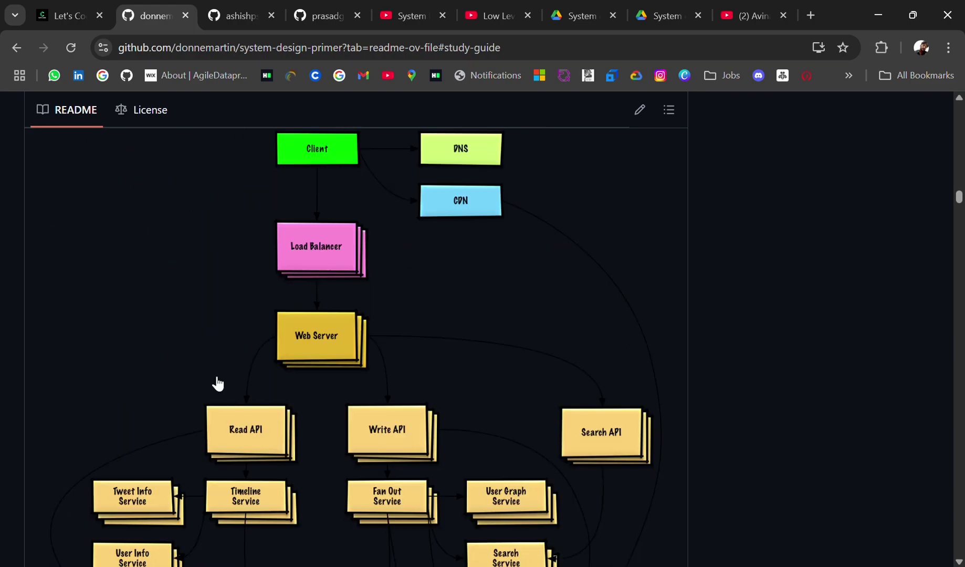
{"action": "scroll", "coordinate": [212, 376], "scroll_direction": "down", "scroll_amount": 6}
{"action": "scroll", "coordinate": [212, 376], "scroll_direction": "down", "scroll_amount": 6}
{"action": "scroll", "coordinate": [213, 376], "scroll_direction": "down", "scroll_amount": 2}
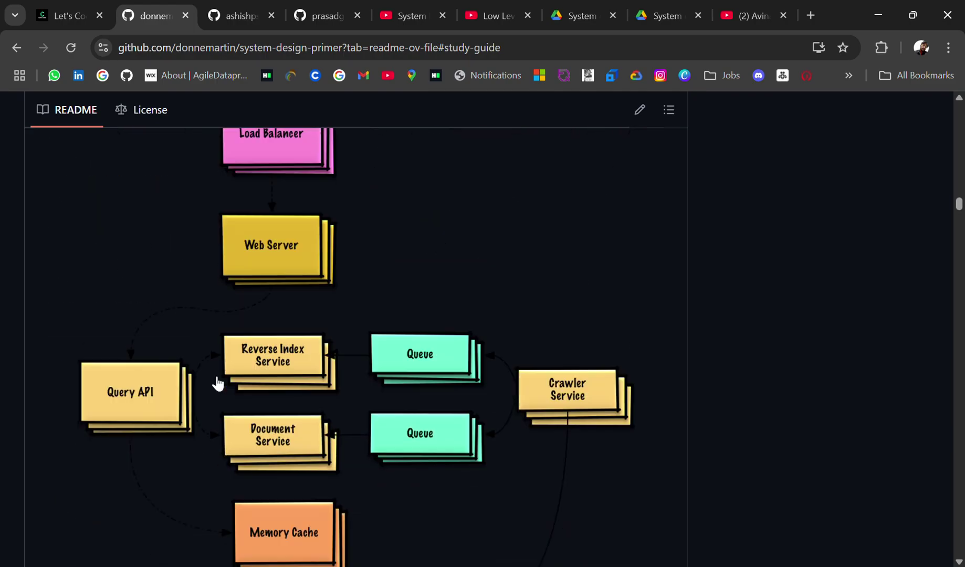
{"action": "scroll", "coordinate": [218, 383], "scroll_direction": "down", "scroll_amount": 8}
{"action": "scroll", "coordinate": [218, 383], "scroll_direction": "down", "scroll_amount": 8}
{"action": "scroll", "coordinate": [218, 383], "scroll_direction": "down", "scroll_amount": 5}
{"action": "scroll", "coordinate": [218, 383], "scroll_direction": "down", "scroll_amount": 3}
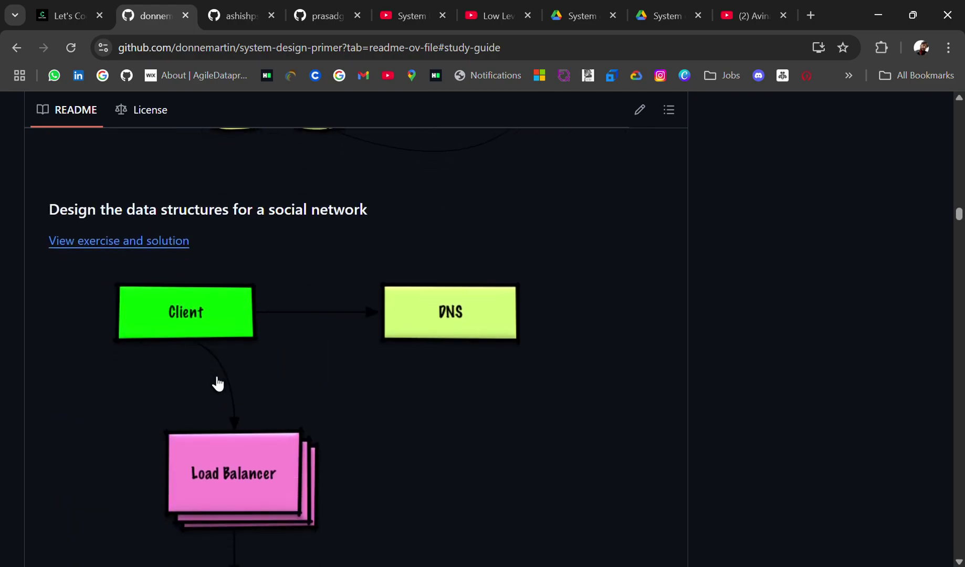
{"action": "scroll", "coordinate": [218, 383], "scroll_direction": "down", "scroll_amount": 6}
{"action": "scroll", "coordinate": [217, 383], "scroll_direction": "down", "scroll_amount": 8}
{"action": "scroll", "coordinate": [218, 383], "scroll_direction": "down", "scroll_amount": 8}
{"action": "scroll", "coordinate": [219, 383], "scroll_direction": "down", "scroll_amount": 5}
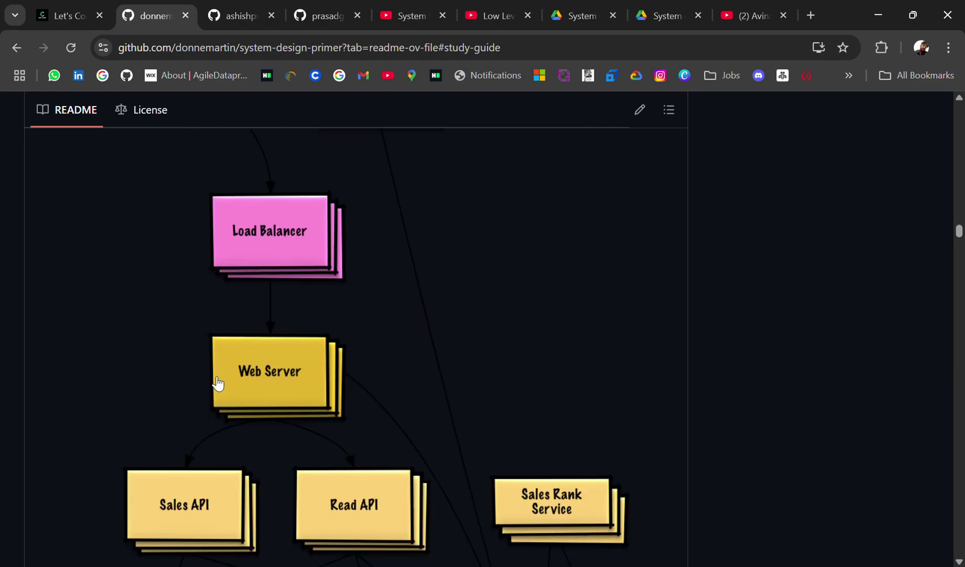
{"action": "scroll", "coordinate": [218, 383], "scroll_direction": "up", "scroll_amount": 5}
{"action": "scroll", "coordinate": [219, 383], "scroll_direction": "up", "scroll_amount": 2}
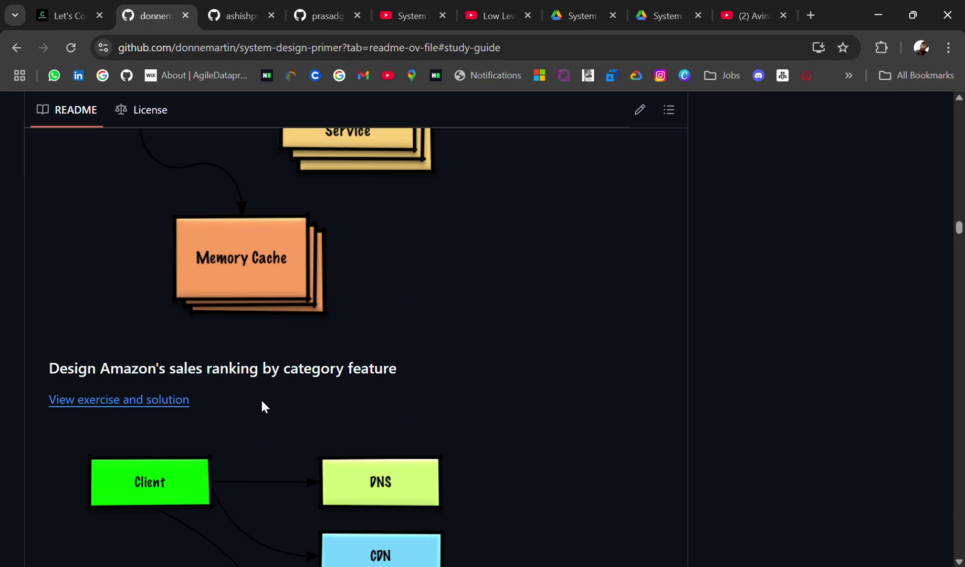
{"action": "scroll", "coordinate": [264, 407], "scroll_direction": "down", "scroll_amount": 5}
{"action": "scroll", "coordinate": [264, 406], "scroll_direction": "down", "scroll_amount": 6}
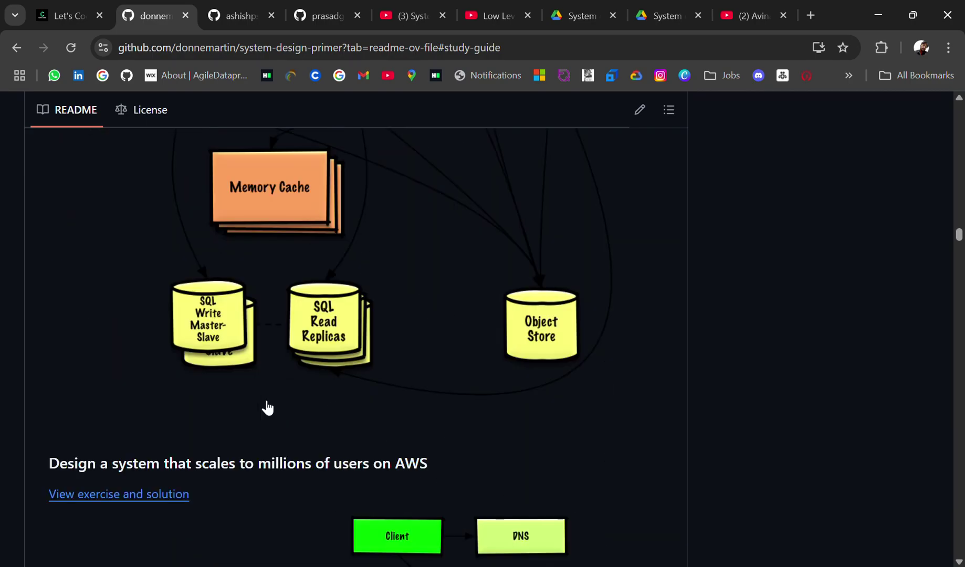
{"action": "scroll", "coordinate": [264, 406], "scroll_direction": "down", "scroll_amount": 6}
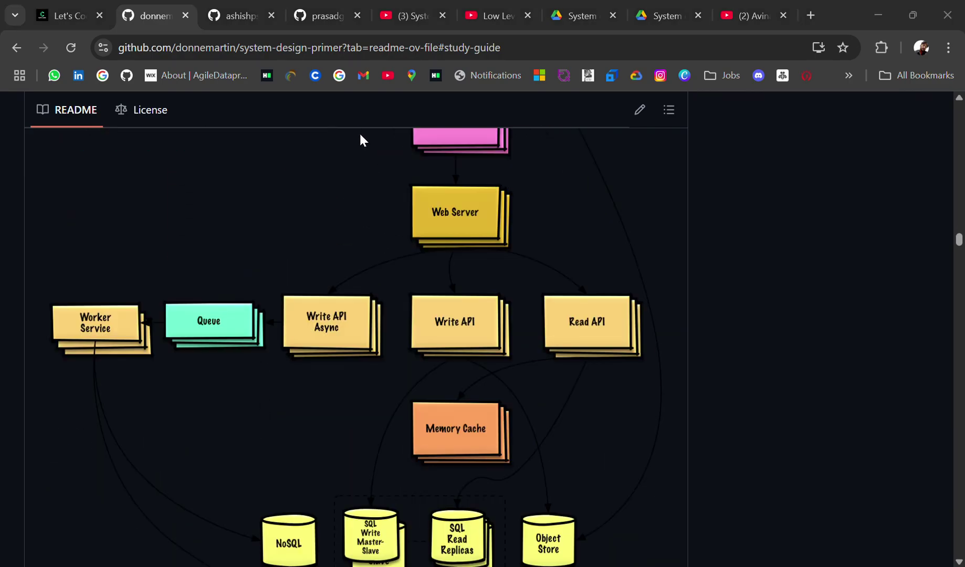
{"action": "scroll", "coordinate": [297, 498], "scroll_direction": "down", "scroll_amount": 5}
{"action": "scroll", "coordinate": [297, 488], "scroll_direction": "down", "scroll_amount": 5}
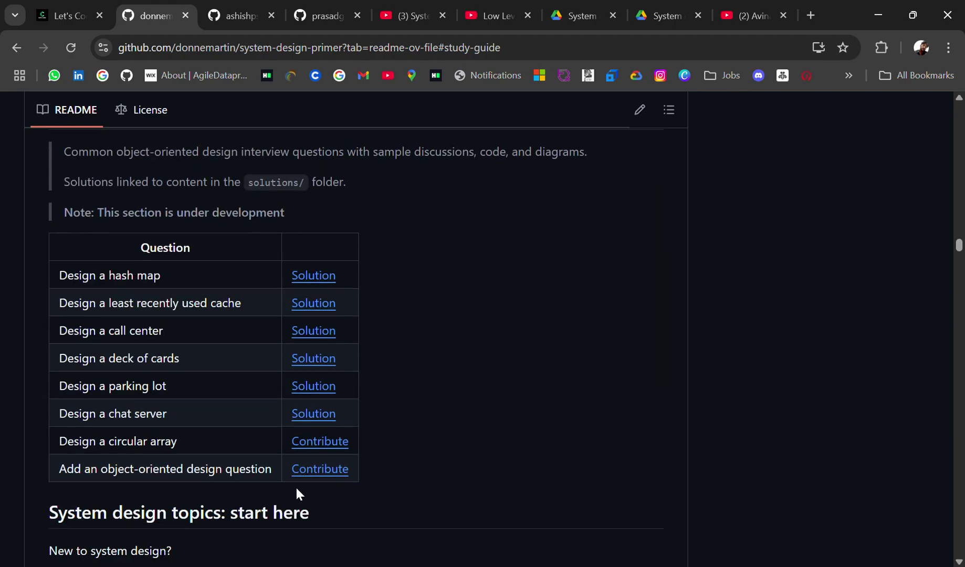
{"action": "scroll", "coordinate": [297, 488], "scroll_direction": "down", "scroll_amount": 8}
{"action": "scroll", "coordinate": [296, 488], "scroll_direction": "down", "scroll_amount": 8}
{"action": "scroll", "coordinate": [296, 488], "scroll_direction": "down", "scroll_amount": 3}
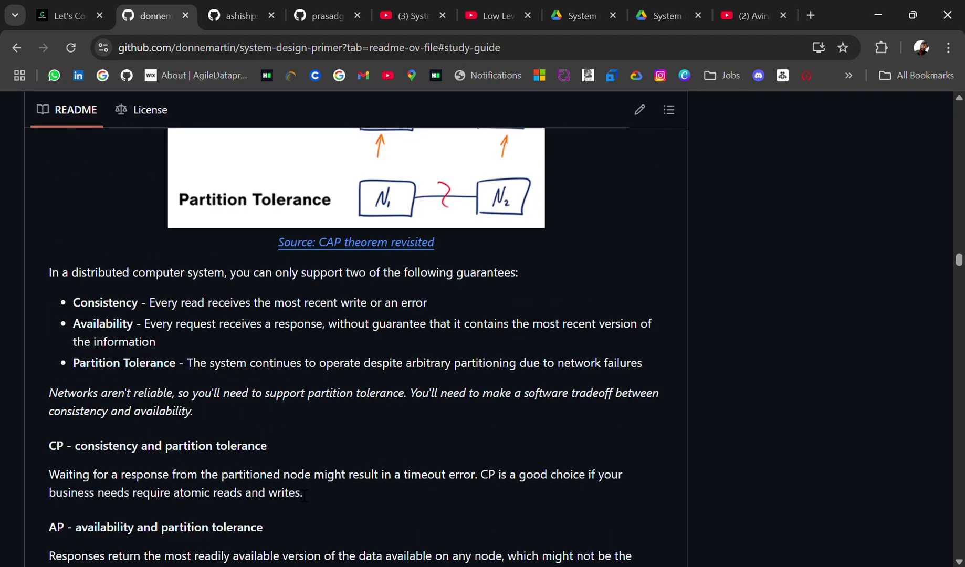
{"action": "scroll", "coordinate": [297, 487], "scroll_direction": "up", "scroll_amount": 2}
{"action": "scroll", "coordinate": [296, 488], "scroll_direction": "down", "scroll_amount": 4}
{"action": "scroll", "coordinate": [297, 488], "scroll_direction": "down", "scroll_amount": 4}
{"action": "scroll", "coordinate": [297, 488], "scroll_direction": "down", "scroll_amount": 4}
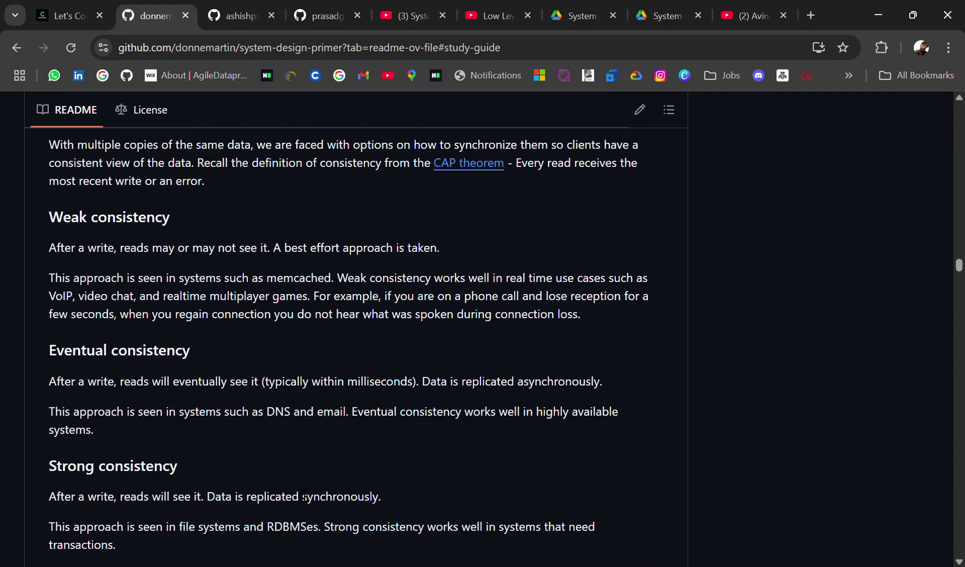
{"action": "scroll", "coordinate": [296, 488], "scroll_direction": "down", "scroll_amount": 8}
{"action": "scroll", "coordinate": [296, 488], "scroll_direction": "down", "scroll_amount": 8}
{"action": "scroll", "coordinate": [296, 487], "scroll_direction": "down", "scroll_amount": 6}
{"action": "scroll", "coordinate": [297, 488], "scroll_direction": "down", "scroll_amount": 3}
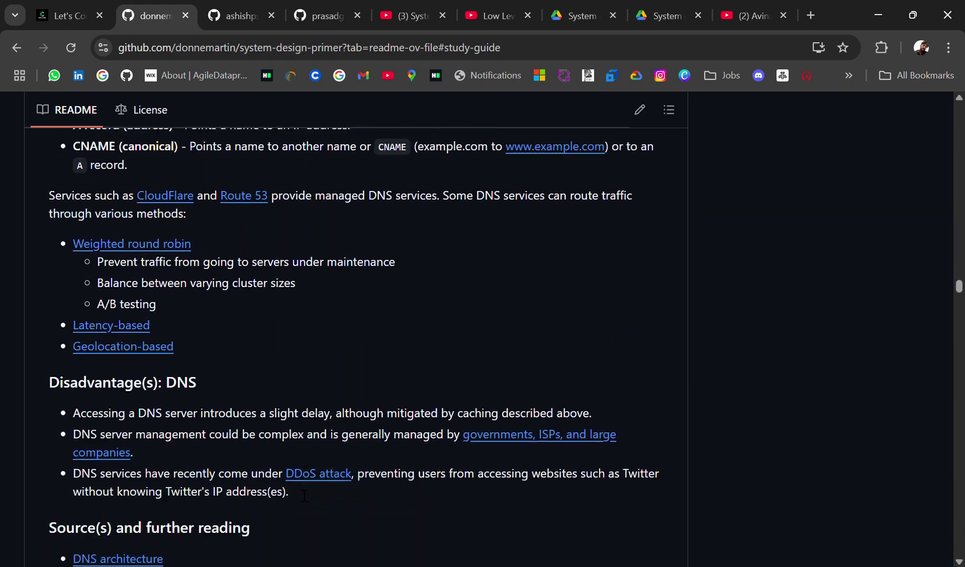
{"action": "scroll", "coordinate": [296, 488], "scroll_direction": "down", "scroll_amount": 1}
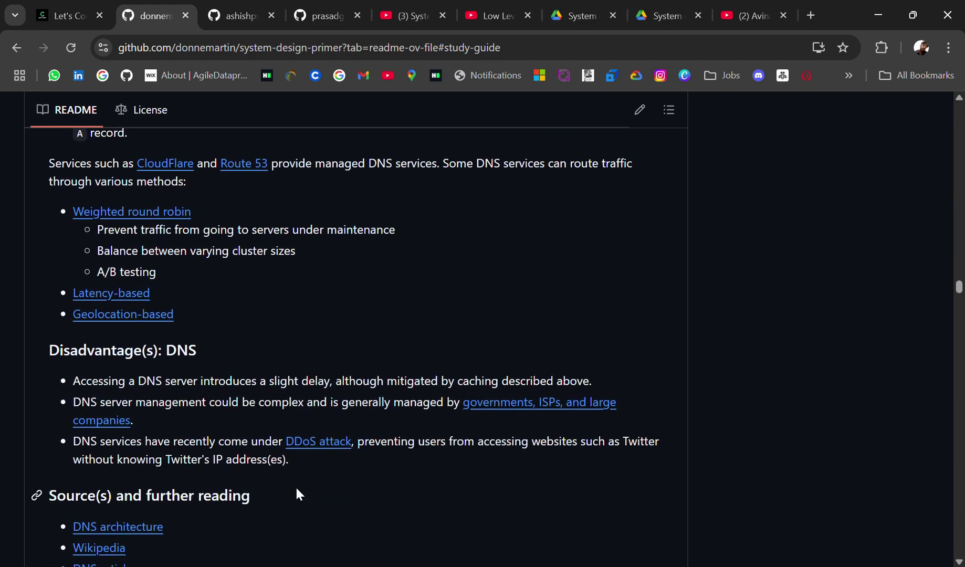
{"action": "scroll", "coordinate": [296, 488], "scroll_direction": "down", "scroll_amount": 8}
{"action": "scroll", "coordinate": [296, 488], "scroll_direction": "down", "scroll_amount": 8}
{"action": "scroll", "coordinate": [296, 488], "scroll_direction": "down", "scroll_amount": 5}
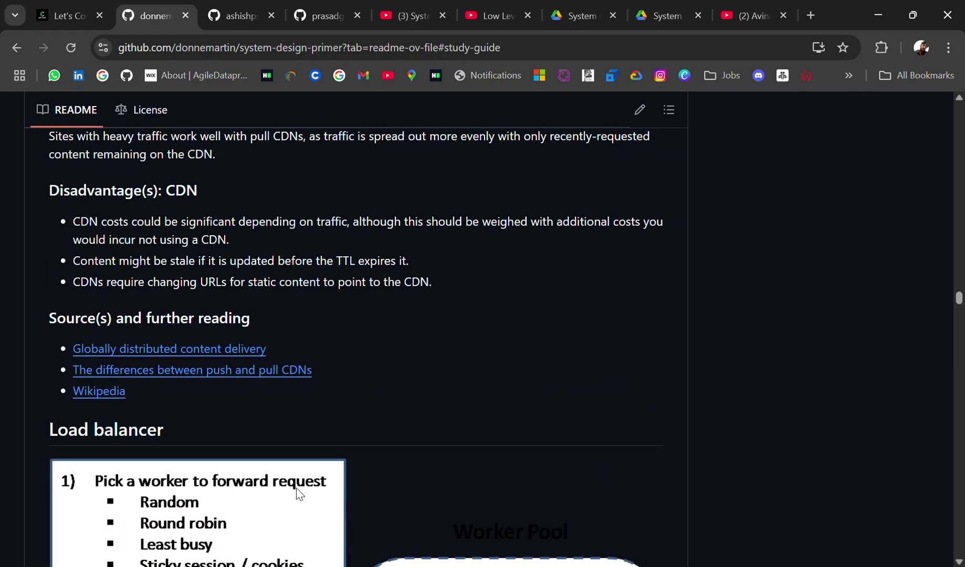
{"action": "scroll", "coordinate": [297, 488], "scroll_direction": "down", "scroll_amount": 6}
{"action": "scroll", "coordinate": [297, 488], "scroll_direction": "down", "scroll_amount": 6}
{"action": "scroll", "coordinate": [296, 488], "scroll_direction": "down", "scroll_amount": 8}
{"action": "scroll", "coordinate": [301, 464], "scroll_direction": "down", "scroll_amount": 6}
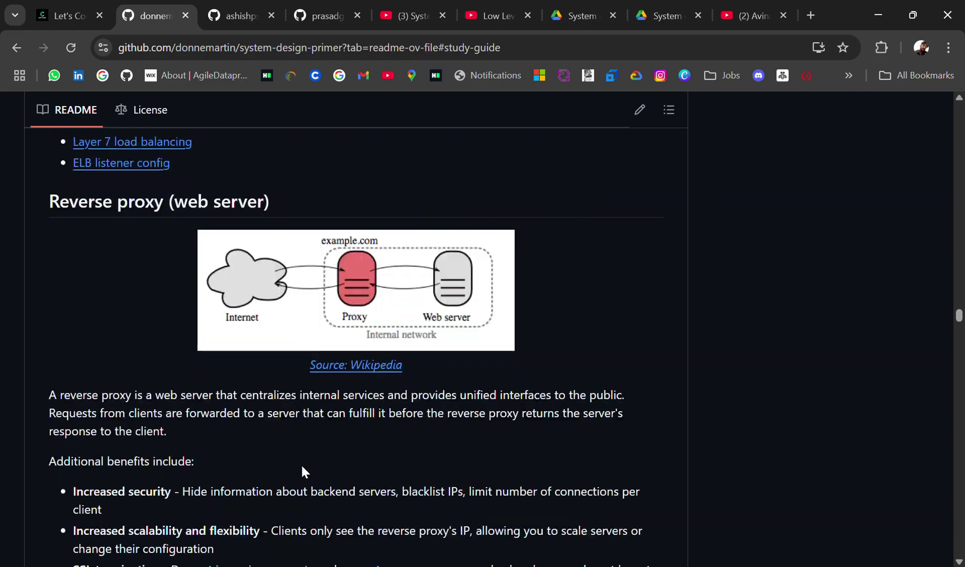
{"action": "scroll", "coordinate": [300, 465], "scroll_direction": "down", "scroll_amount": 8}
{"action": "scroll", "coordinate": [301, 464], "scroll_direction": "down", "scroll_amount": 3}
View the Consistent Hashing article from the awesome-system-design-resources README, then go back.
{"action": "left_click", "coordinate": [242, 15]}
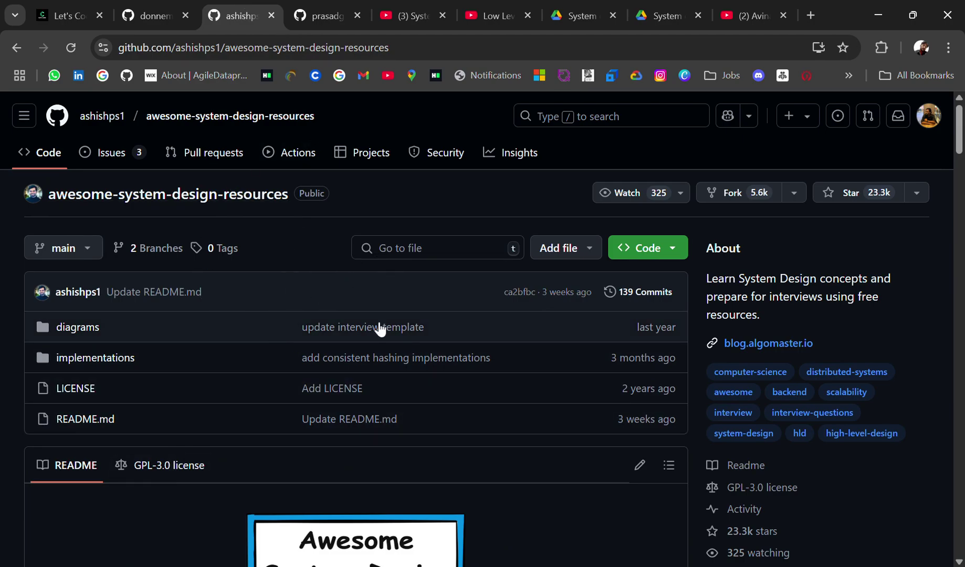
{"action": "scroll", "coordinate": [225, 377], "scroll_direction": "down", "scroll_amount": 1}
{"action": "scroll", "coordinate": [257, 438], "scroll_direction": "down", "scroll_amount": 3}
{"action": "scroll", "coordinate": [258, 439], "scroll_direction": "down", "scroll_amount": 1}
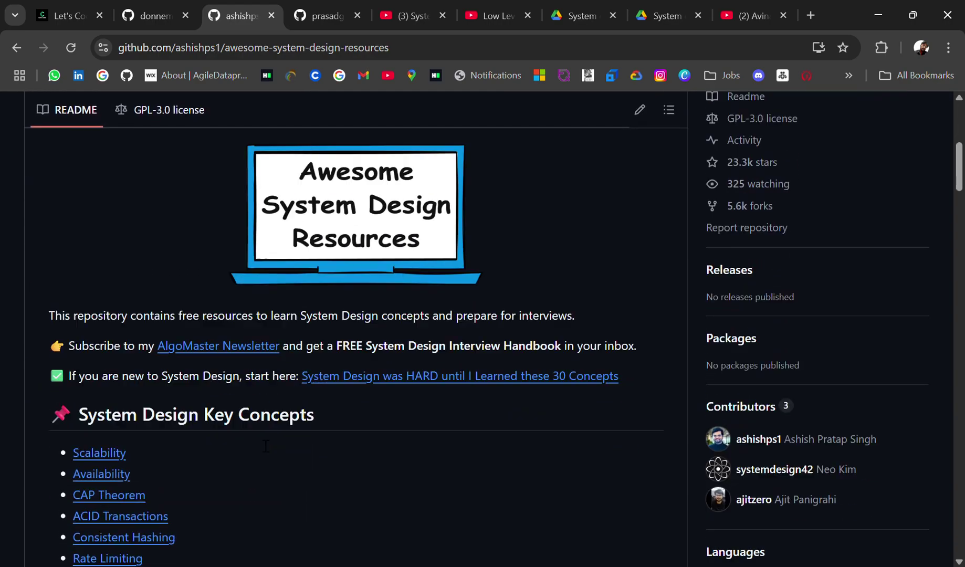
{"action": "scroll", "coordinate": [226, 430], "scroll_direction": "down", "scroll_amount": 1}
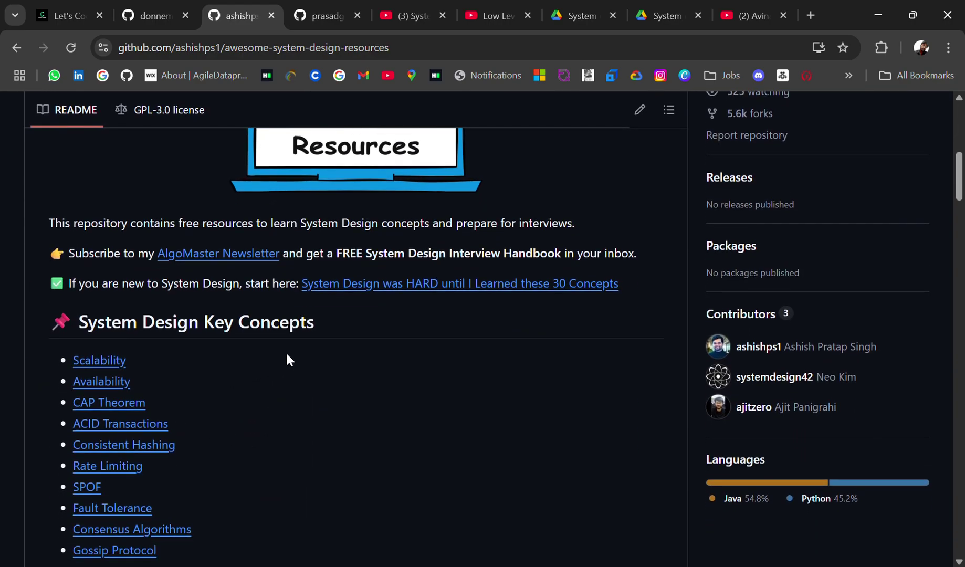
{"action": "scroll", "coordinate": [286, 352], "scroll_direction": "down", "scroll_amount": 1}
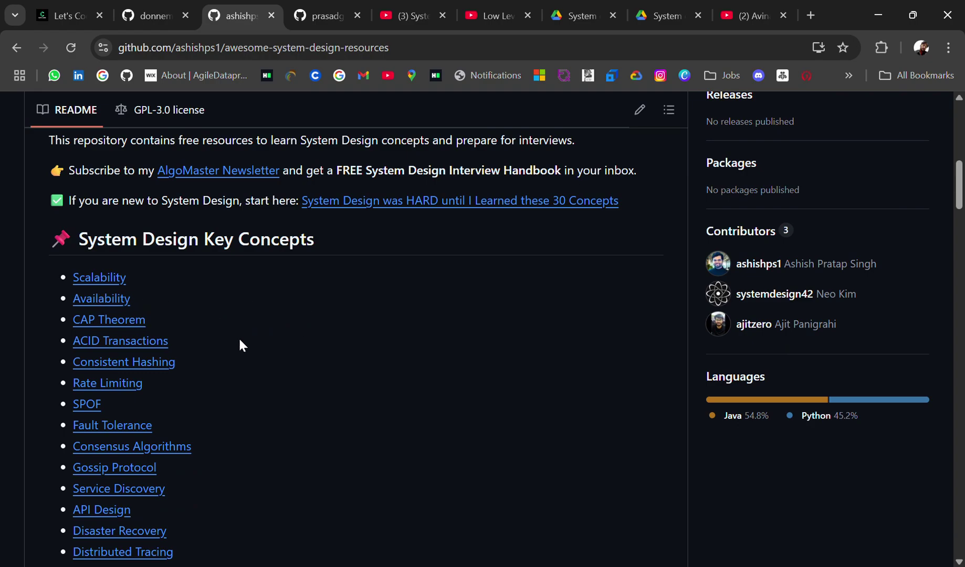
{"action": "scroll", "coordinate": [238, 336], "scroll_direction": "down", "scroll_amount": 2}
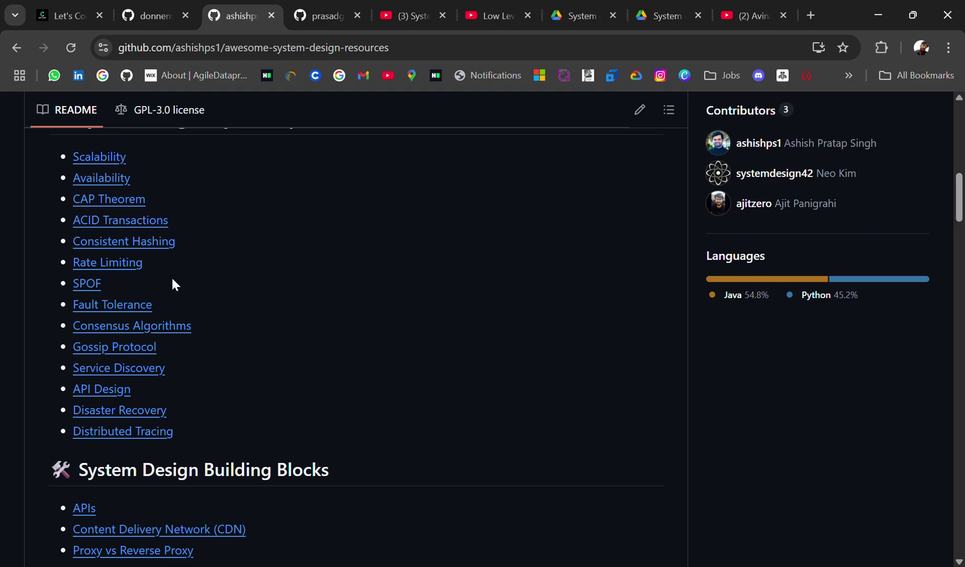
{"action": "scroll", "coordinate": [164, 275], "scroll_direction": "down", "scroll_amount": 1}
{"action": "scroll", "coordinate": [215, 255], "scroll_direction": "down", "scroll_amount": 1}
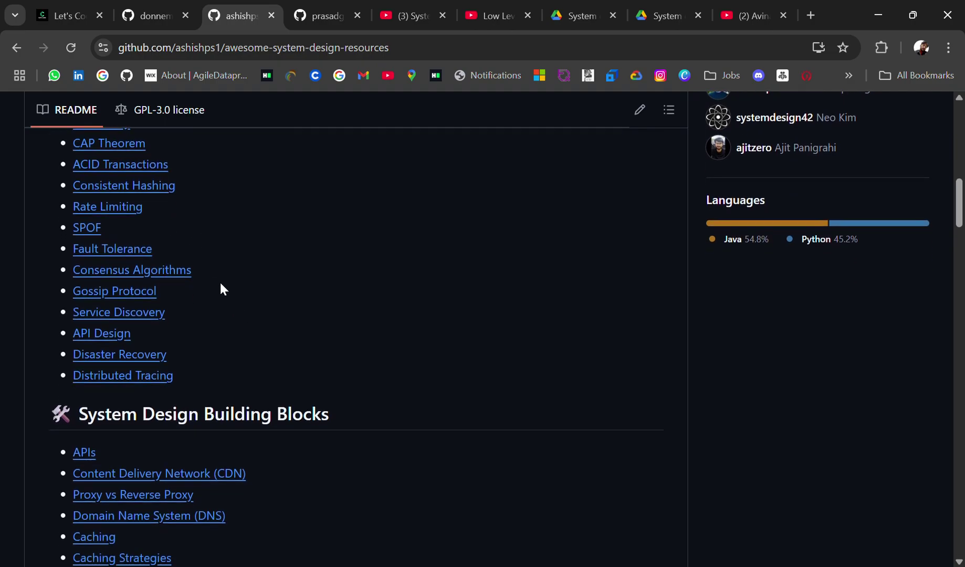
{"action": "scroll", "coordinate": [220, 283], "scroll_direction": "down", "scroll_amount": 1}
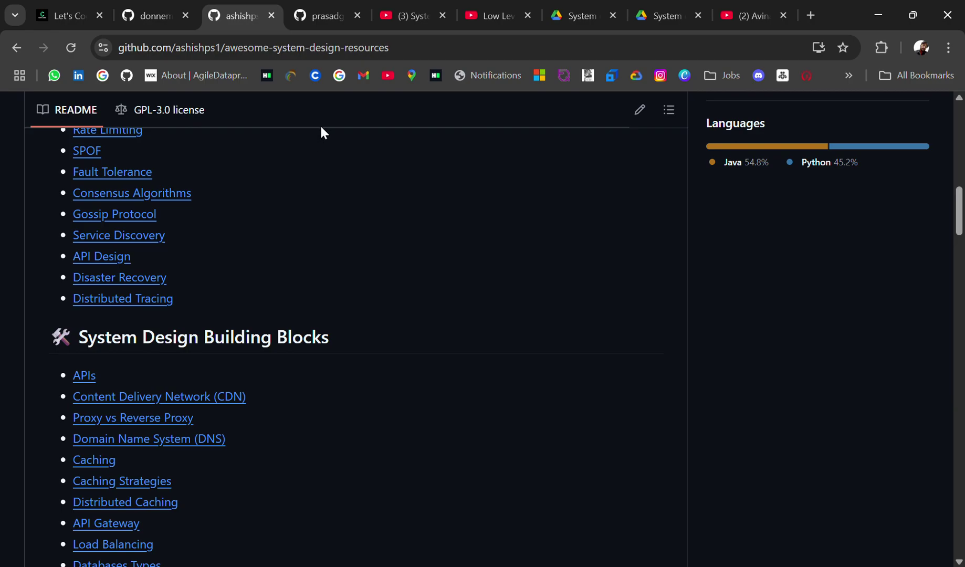
{"action": "scroll", "coordinate": [199, 262], "scroll_direction": "down", "scroll_amount": 1}
{"action": "scroll", "coordinate": [198, 263], "scroll_direction": "up", "scroll_amount": 3}
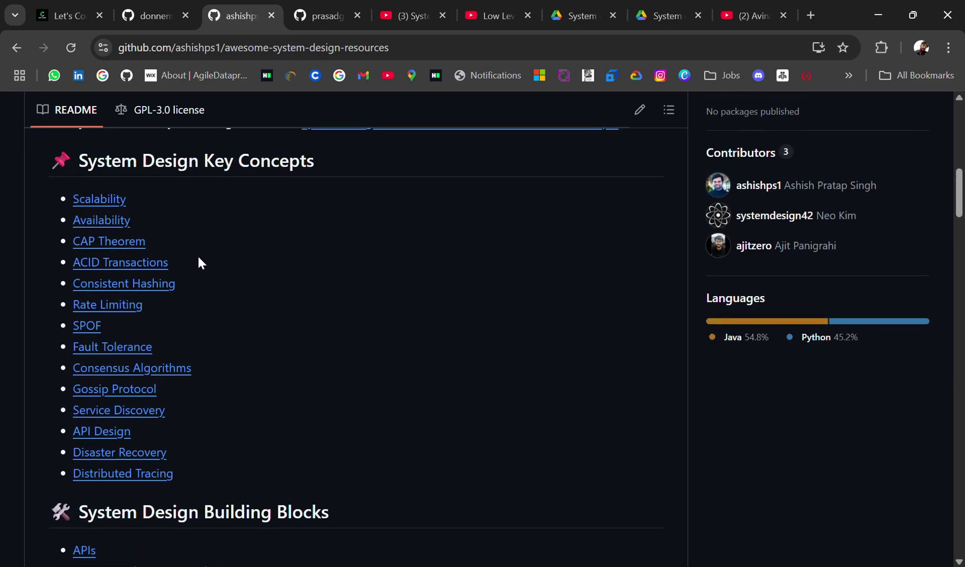
{"action": "left_click", "coordinate": [115, 285]}
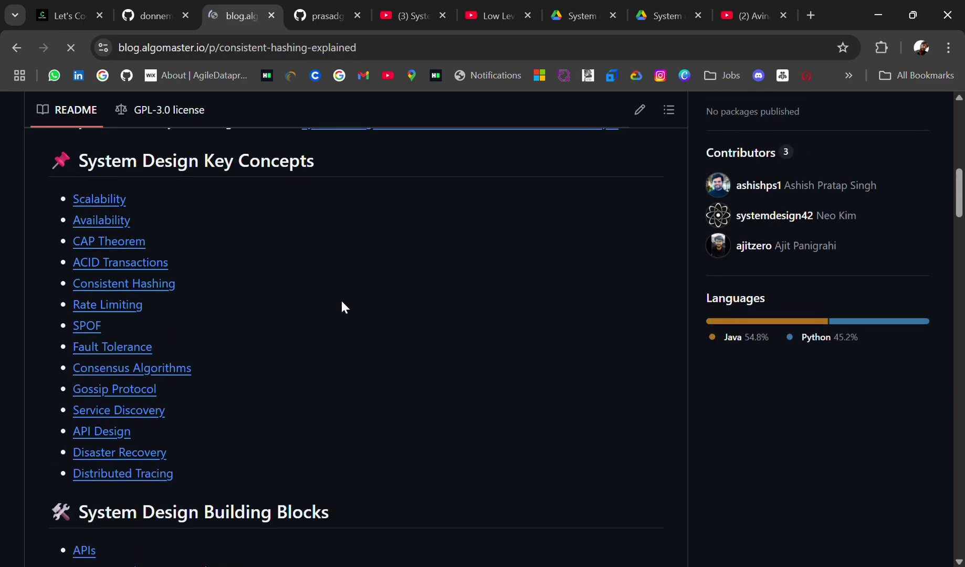
{"action": "scroll", "coordinate": [304, 353], "scroll_direction": "down", "scroll_amount": 5}
{"action": "scroll", "coordinate": [230, 457], "scroll_direction": "down", "scroll_amount": 5}
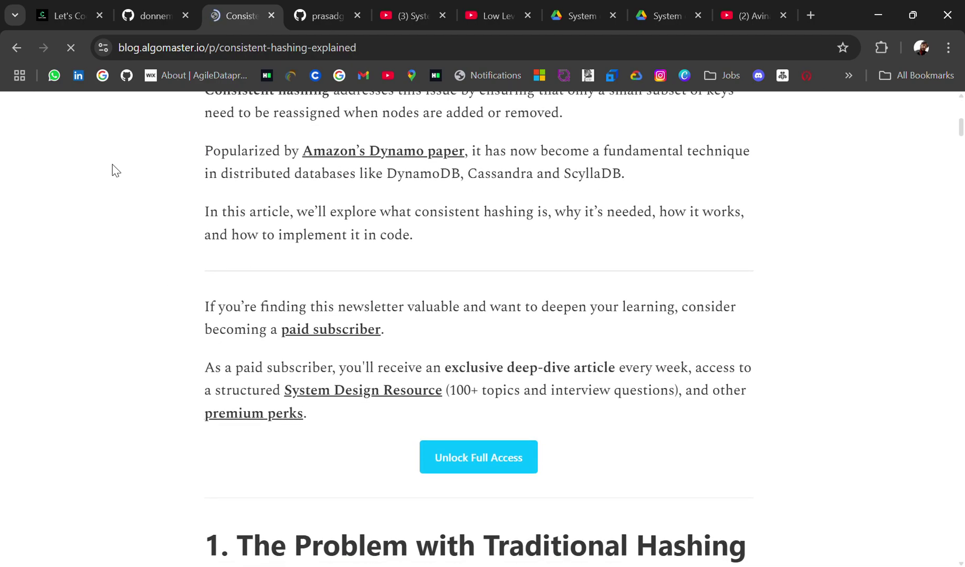
{"action": "left_click", "coordinate": [17, 46]}
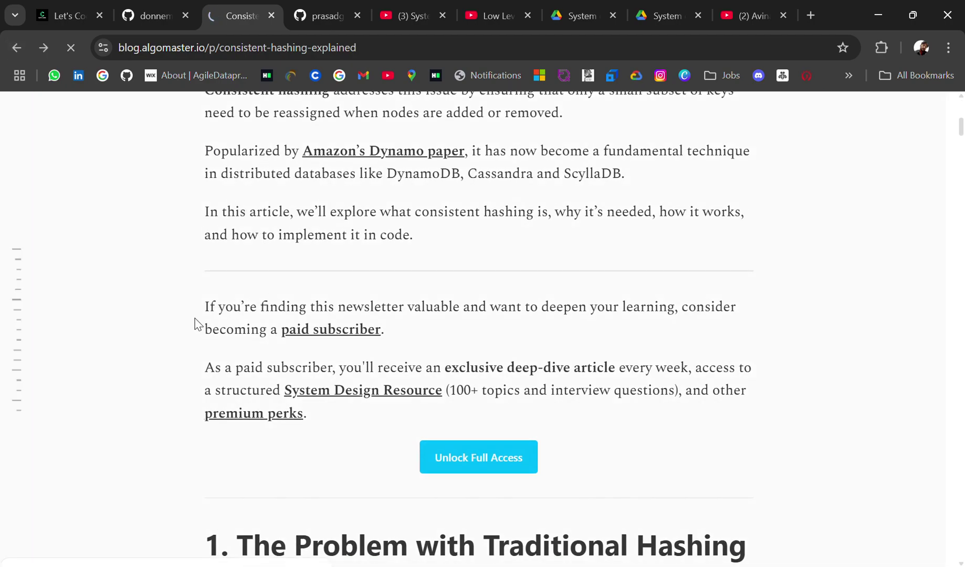
{"action": "scroll", "coordinate": [226, 373], "scroll_direction": "down", "scroll_amount": 4}
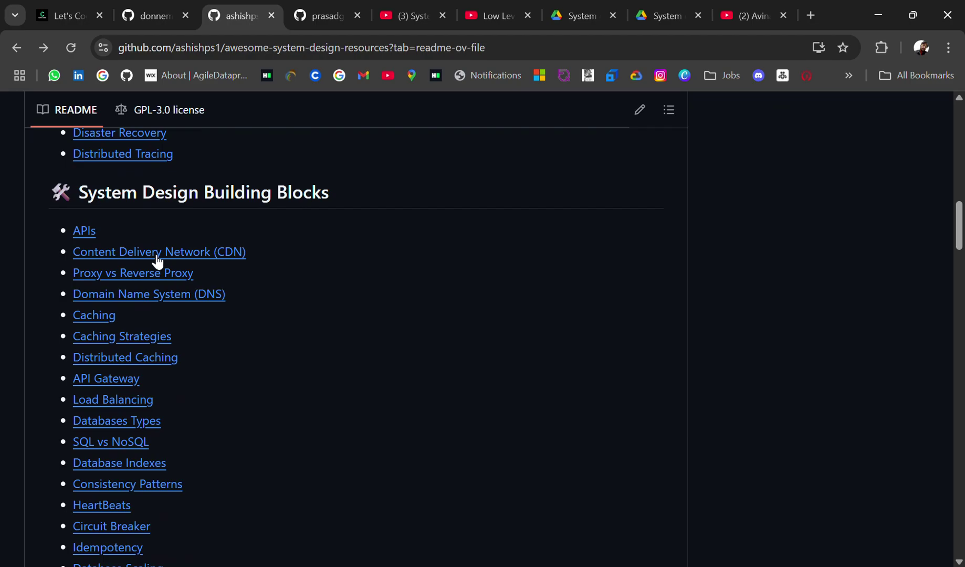
{"action": "scroll", "coordinate": [318, 367], "scroll_direction": "down", "scroll_amount": 1}
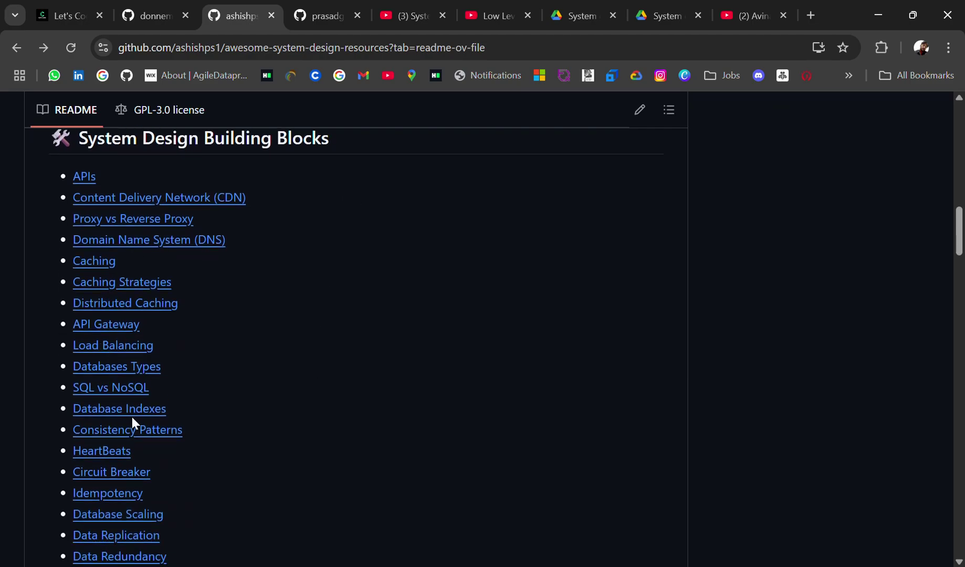
{"action": "scroll", "coordinate": [132, 417], "scroll_direction": "down", "scroll_amount": 1}
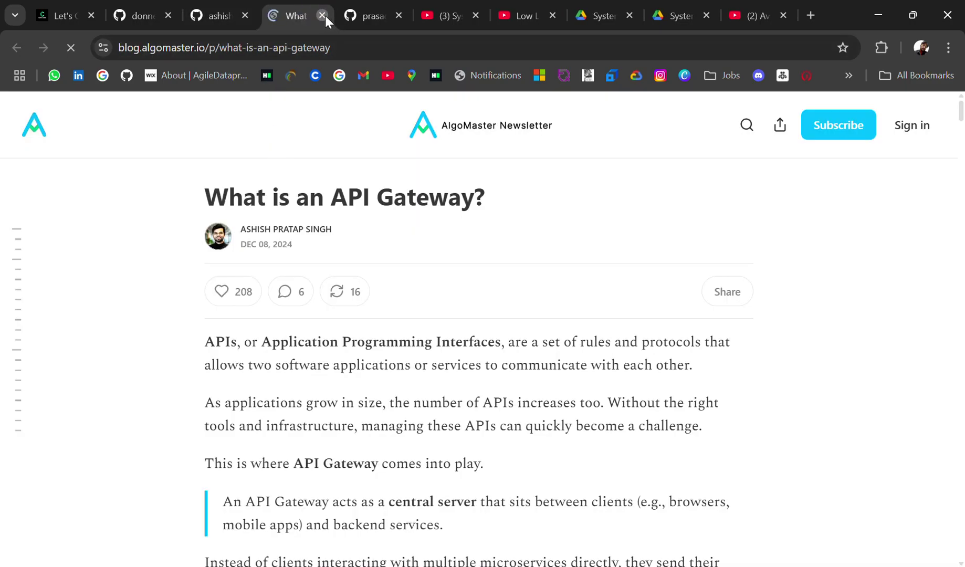
{"action": "left_click", "coordinate": [323, 15]}
{"action": "scroll", "coordinate": [202, 278], "scroll_direction": "up", "scroll_amount": 2}
{"action": "scroll", "coordinate": [203, 278], "scroll_direction": "up", "scroll_amount": 3}
{"action": "scroll", "coordinate": [203, 278], "scroll_direction": "down", "scroll_amount": 4}
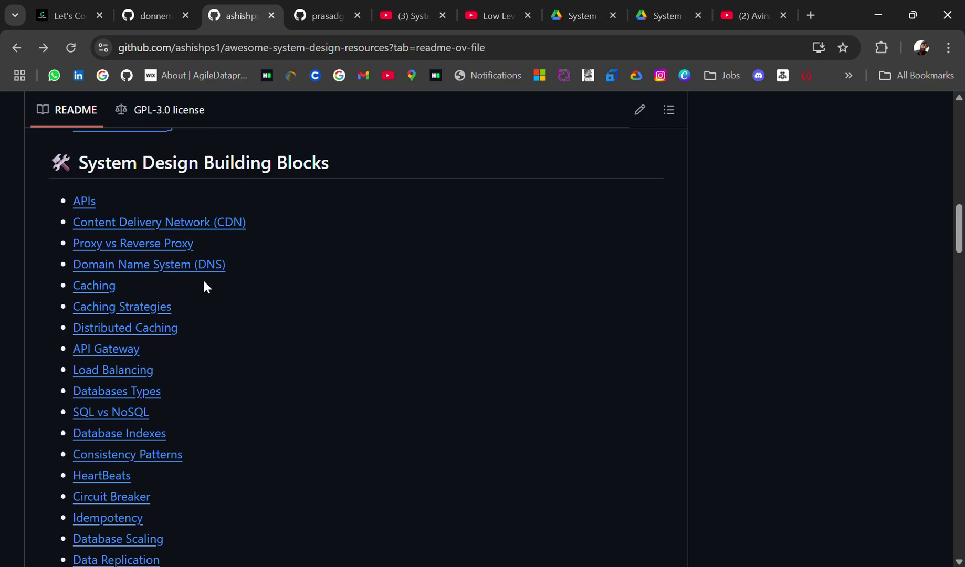
{"action": "scroll", "coordinate": [202, 278], "scroll_direction": "down", "scroll_amount": 6}
{"action": "scroll", "coordinate": [202, 279], "scroll_direction": "down", "scroll_amount": 3}
{"action": "scroll", "coordinate": [202, 278], "scroll_direction": "down", "scroll_amount": 1}
{"action": "scroll", "coordinate": [202, 278], "scroll_direction": "down", "scroll_amount": 2}
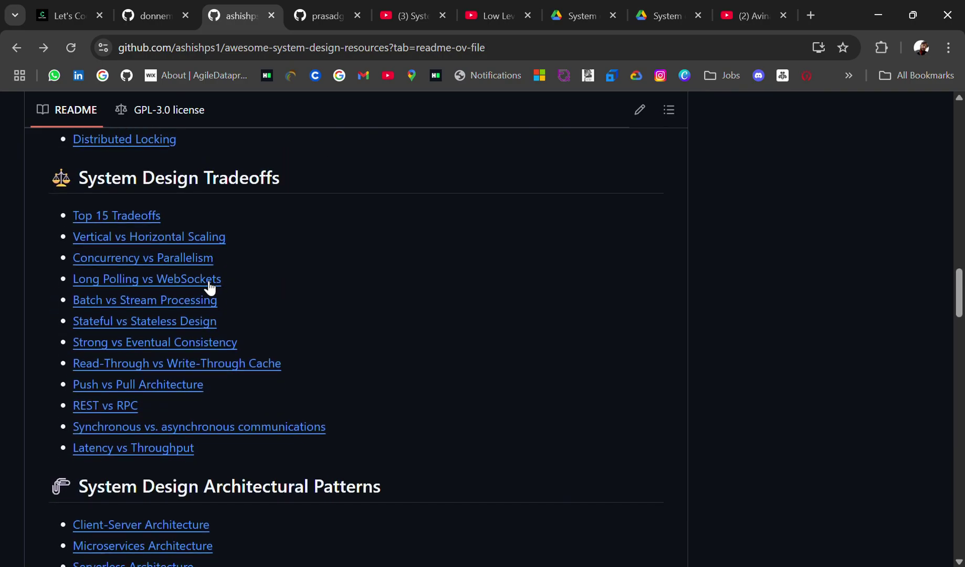
{"action": "scroll", "coordinate": [208, 285], "scroll_direction": "down", "scroll_amount": 5}
{"action": "scroll", "coordinate": [208, 285], "scroll_direction": "down", "scroll_amount": 1}
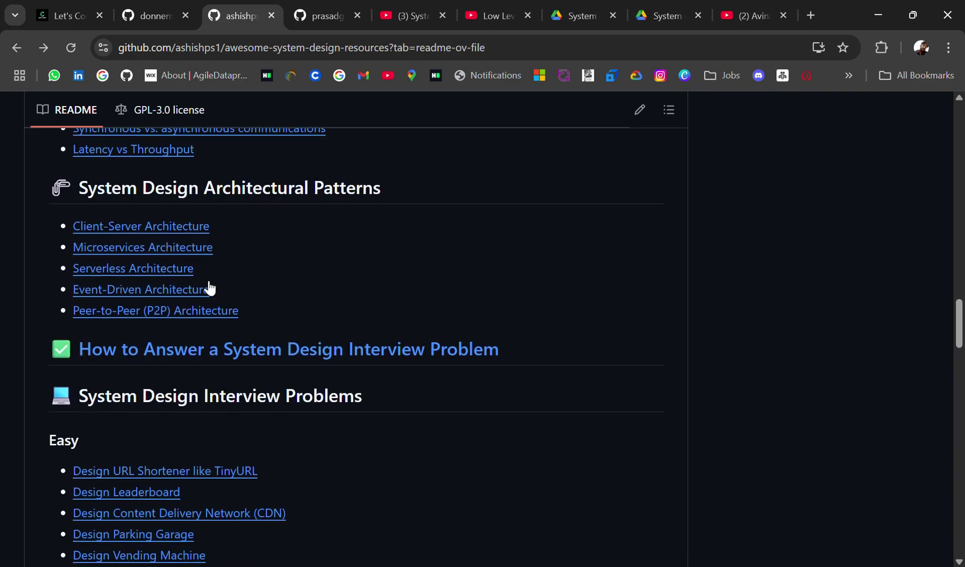
{"action": "scroll", "coordinate": [208, 285], "scroll_direction": "down", "scroll_amount": 2}
{"action": "scroll", "coordinate": [208, 286], "scroll_direction": "down", "scroll_amount": 1}
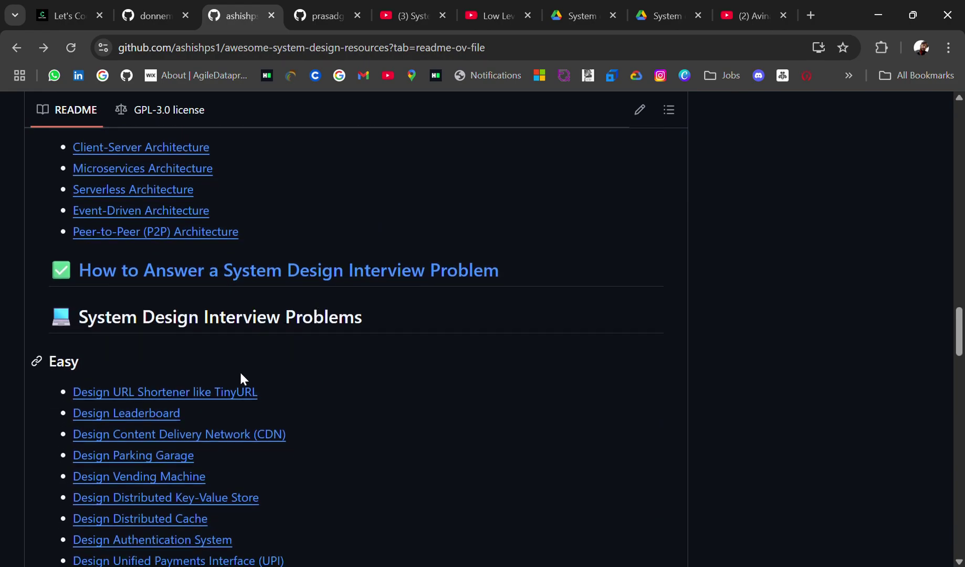
{"action": "scroll", "coordinate": [241, 370], "scroll_direction": "down", "scroll_amount": 1}
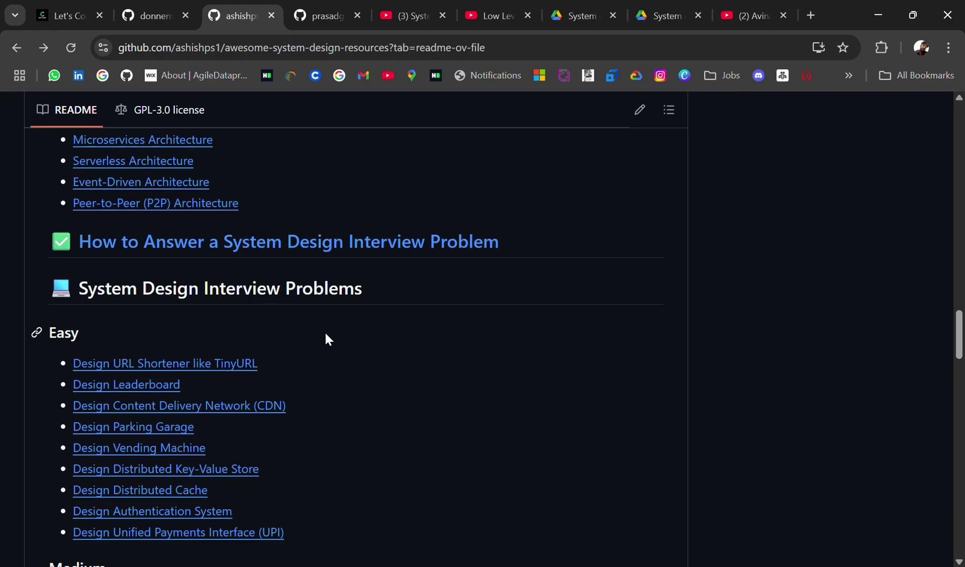
{"action": "scroll", "coordinate": [324, 331], "scroll_direction": "down", "scroll_amount": 2}
{"action": "scroll", "coordinate": [223, 399], "scroll_direction": "down", "scroll_amount": 2}
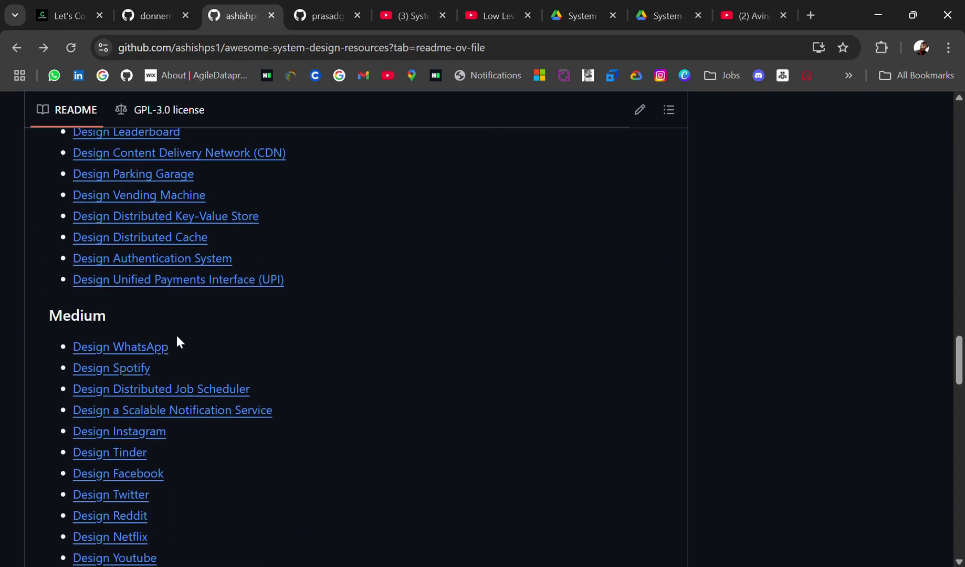
{"action": "scroll", "coordinate": [260, 453], "scroll_direction": "down", "scroll_amount": 1}
{"action": "scroll", "coordinate": [185, 403], "scroll_direction": "down", "scroll_amount": 2}
{"action": "scroll", "coordinate": [181, 403], "scroll_direction": "down", "scroll_amount": 4}
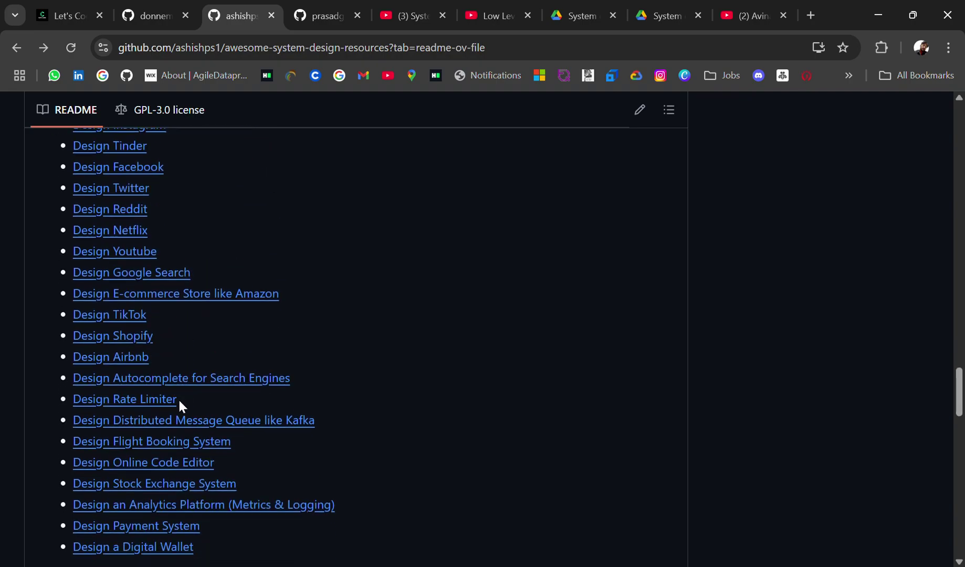
{"action": "scroll", "coordinate": [182, 405], "scroll_direction": "down", "scroll_amount": 3}
{"action": "scroll", "coordinate": [184, 405], "scroll_direction": "down", "scroll_amount": 1}
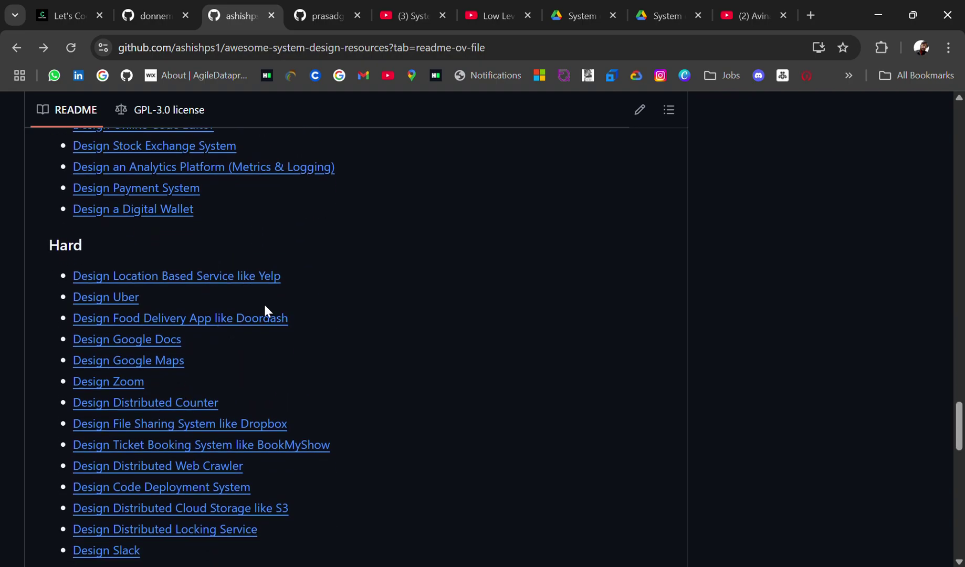
{"action": "scroll", "coordinate": [264, 304], "scroll_direction": "down", "scroll_amount": 1}
{"action": "scroll", "coordinate": [129, 245], "scroll_direction": "down", "scroll_amount": 4}
{"action": "scroll", "coordinate": [215, 334], "scroll_direction": "down", "scroll_amount": 3}
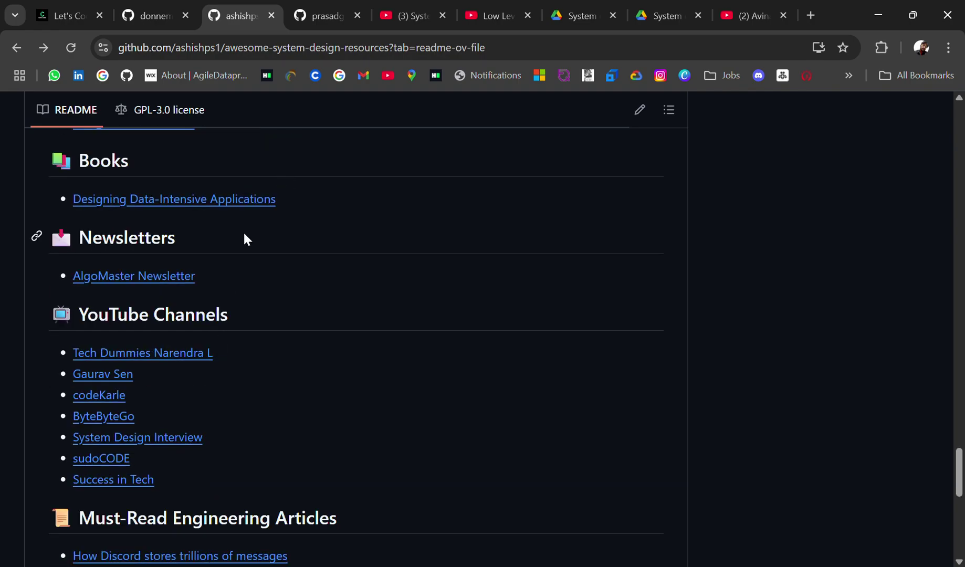
{"action": "scroll", "coordinate": [243, 233], "scroll_direction": "up", "scroll_amount": 1}
{"action": "scroll", "coordinate": [190, 346], "scroll_direction": "down", "scroll_amount": 1}
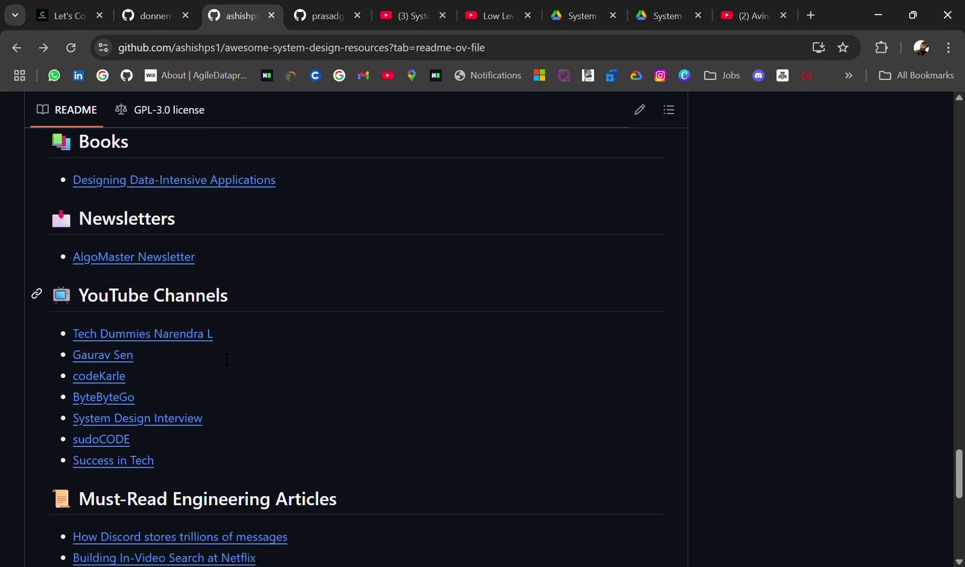
{"action": "scroll", "coordinate": [229, 348], "scroll_direction": "down", "scroll_amount": 1}
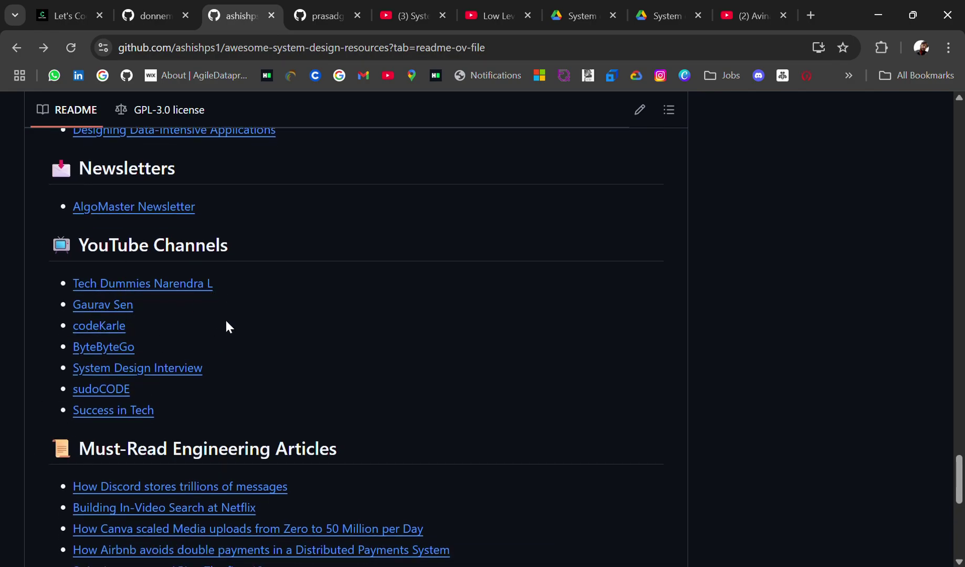
Glance at the System Design Playlist and system-design-primer tabs, then return to awesome-system-design-resources.
{"action": "left_click", "coordinate": [383, 12]}
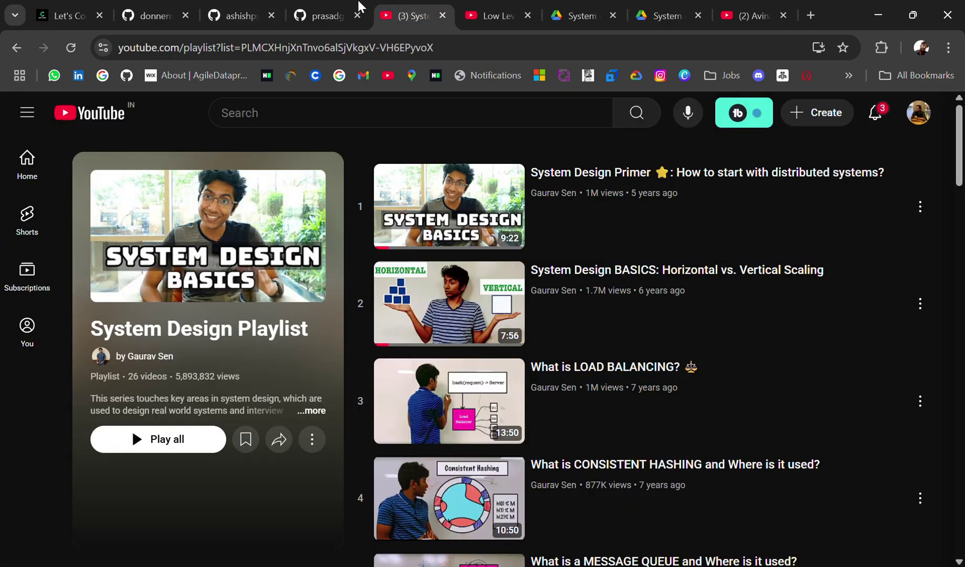
{"action": "left_click", "coordinate": [229, 10]}
{"action": "left_click", "coordinate": [157, 10]}
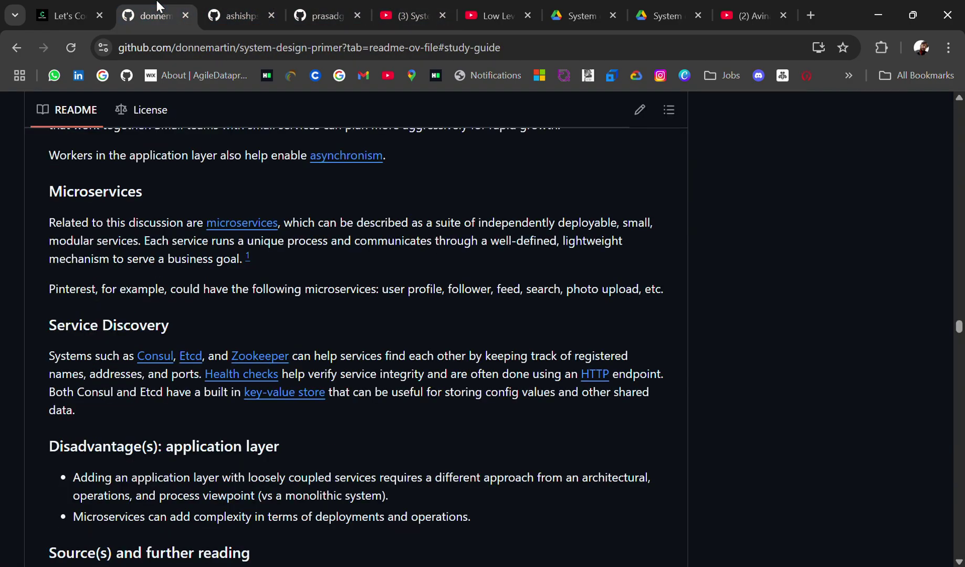
{"action": "left_click", "coordinate": [240, 14]}
{"action": "scroll", "coordinate": [214, 316], "scroll_direction": "down", "scroll_amount": 3}
{"action": "scroll", "coordinate": [213, 316], "scroll_direction": "down", "scroll_amount": 2}
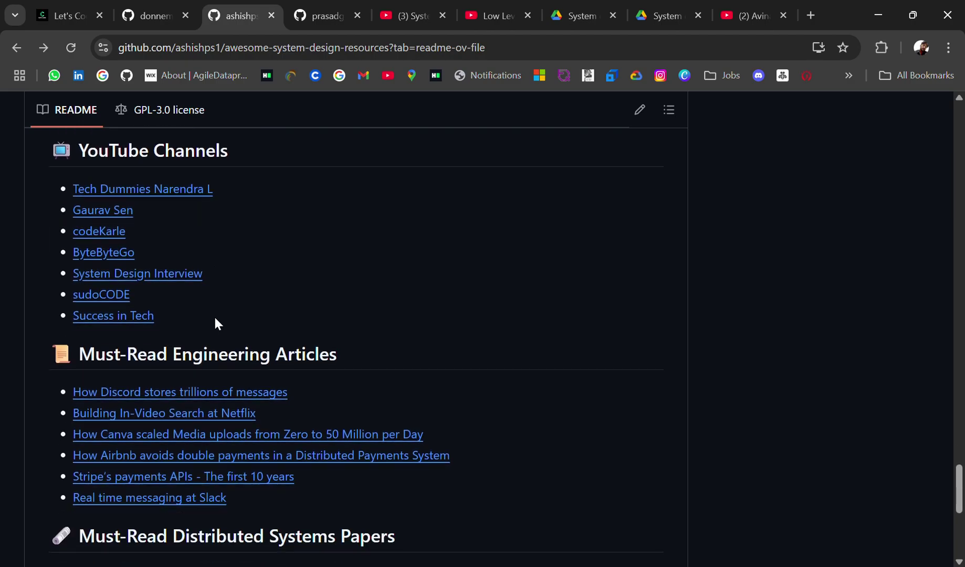
{"action": "scroll", "coordinate": [113, 460], "scroll_direction": "down", "scroll_amount": 1}
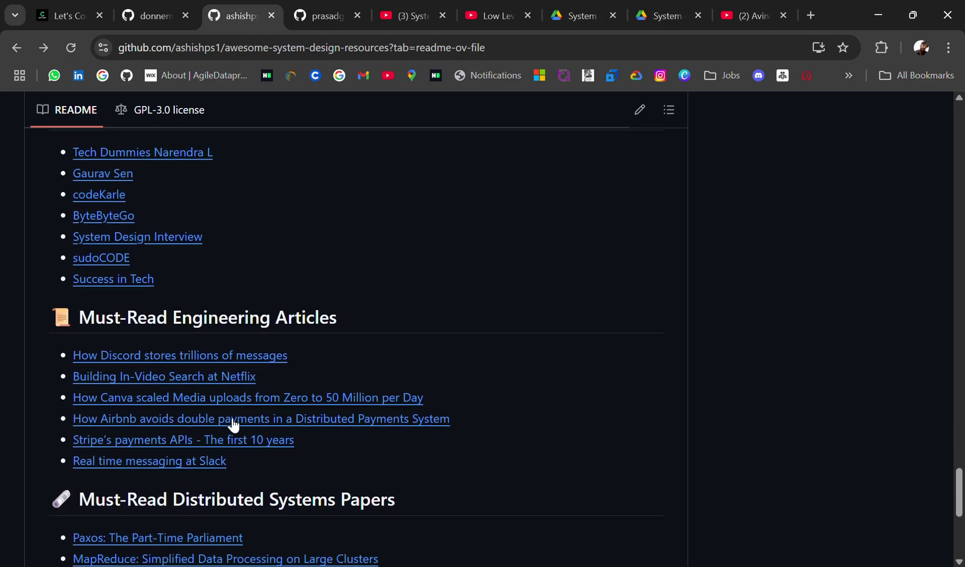
{"action": "scroll", "coordinate": [233, 424], "scroll_direction": "down", "scroll_amount": 3}
{"action": "scroll", "coordinate": [254, 364], "scroll_direction": "down", "scroll_amount": 1}
{"action": "scroll", "coordinate": [325, 383], "scroll_direction": "down", "scroll_amount": 2}
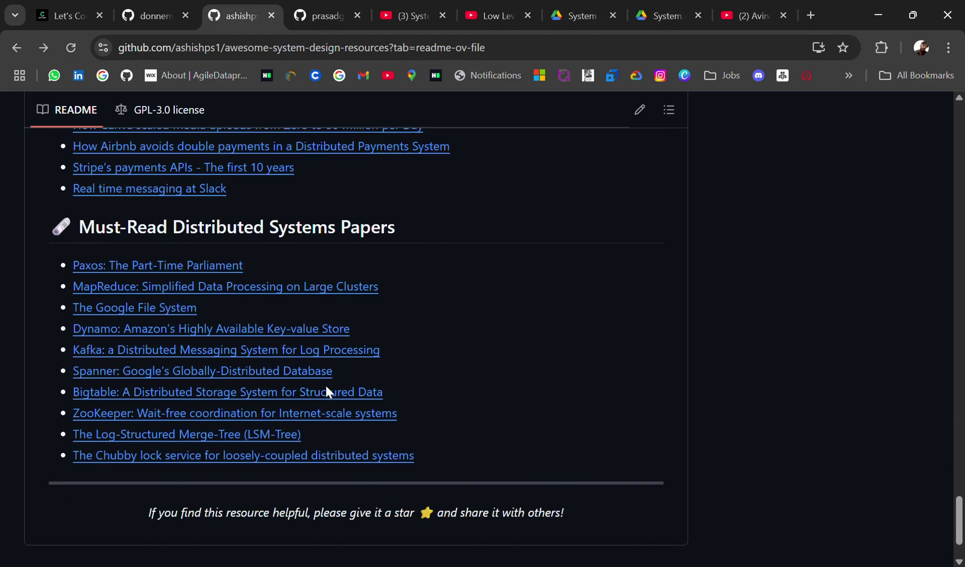
{"action": "scroll", "coordinate": [326, 386], "scroll_direction": "down", "scroll_amount": 1}
{"action": "scroll", "coordinate": [325, 385], "scroll_direction": "up", "scroll_amount": 3}
{"action": "scroll", "coordinate": [326, 385], "scroll_direction": "up", "scroll_amount": 5}
{"action": "scroll", "coordinate": [326, 385], "scroll_direction": "up", "scroll_amount": 5}
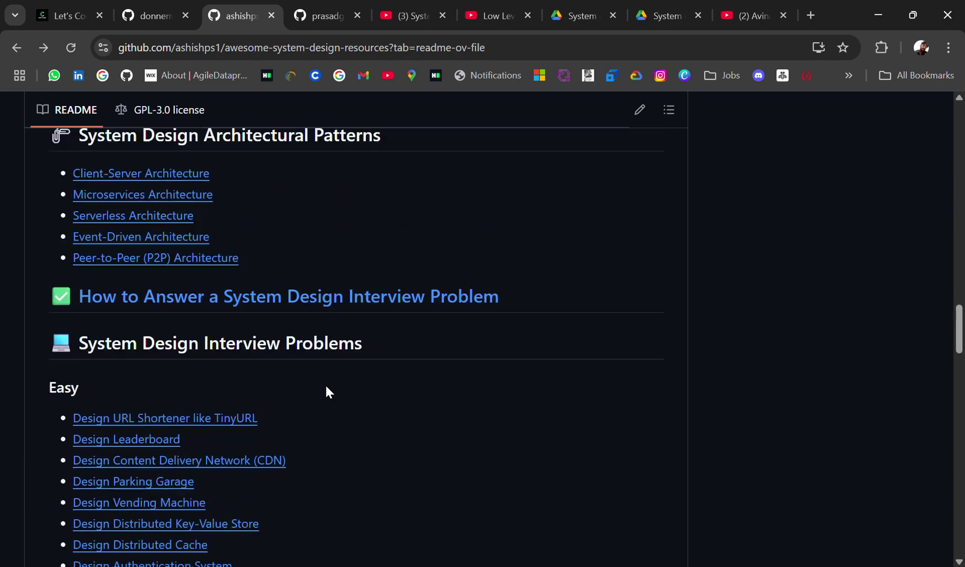
{"action": "scroll", "coordinate": [325, 383], "scroll_direction": "up", "scroll_amount": 5}
{"action": "scroll", "coordinate": [325, 384], "scroll_direction": "up", "scroll_amount": 8}
Switch to the prasadgujar low-level-design-primer repository tab.
{"action": "left_click", "coordinate": [319, 16]}
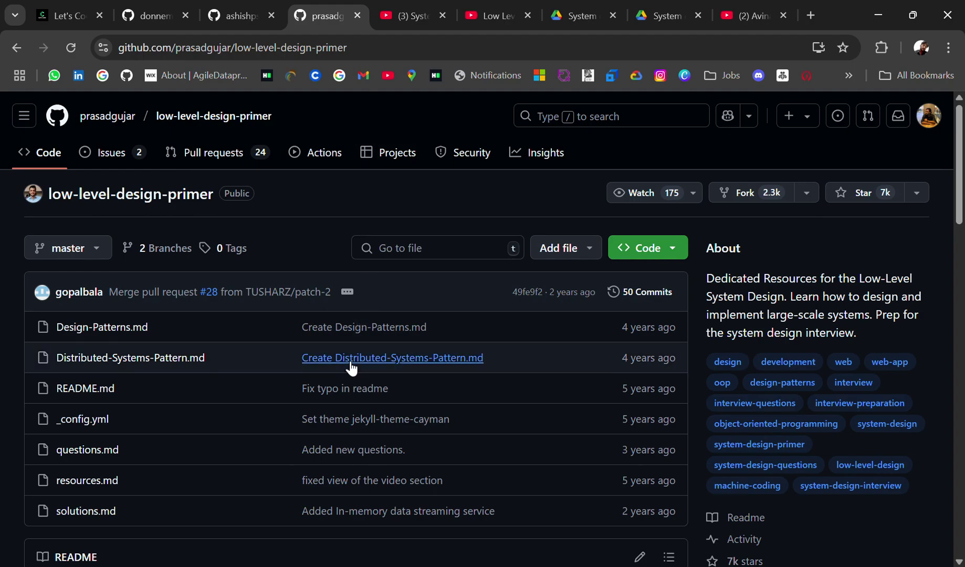
{"action": "scroll", "coordinate": [351, 366], "scroll_direction": "down", "scroll_amount": 1}
{"action": "scroll", "coordinate": [351, 366], "scroll_direction": "down", "scroll_amount": 1}
{"action": "scroll", "coordinate": [350, 367], "scroll_direction": "down", "scroll_amount": 2}
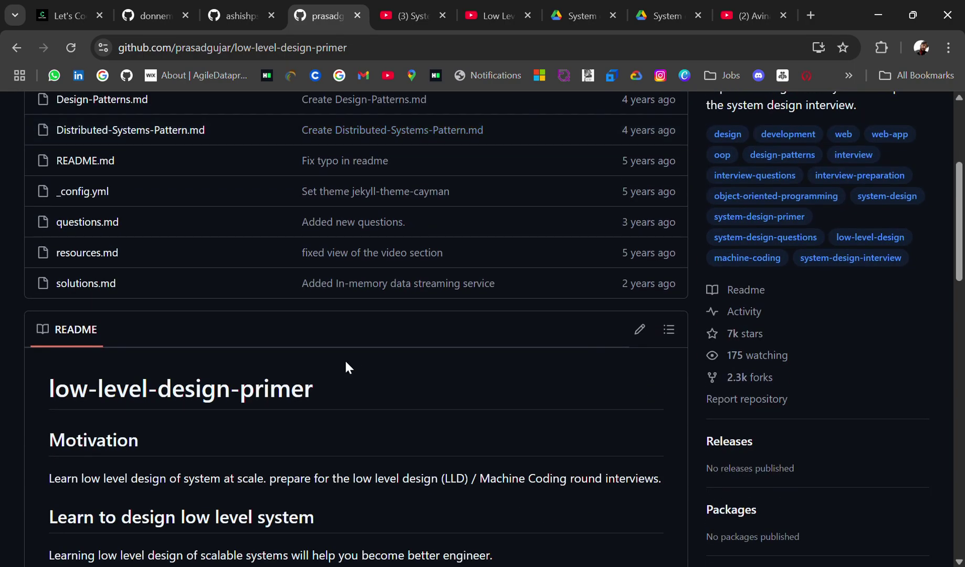
{"action": "scroll", "coordinate": [347, 367], "scroll_direction": "down", "scroll_amount": 2}
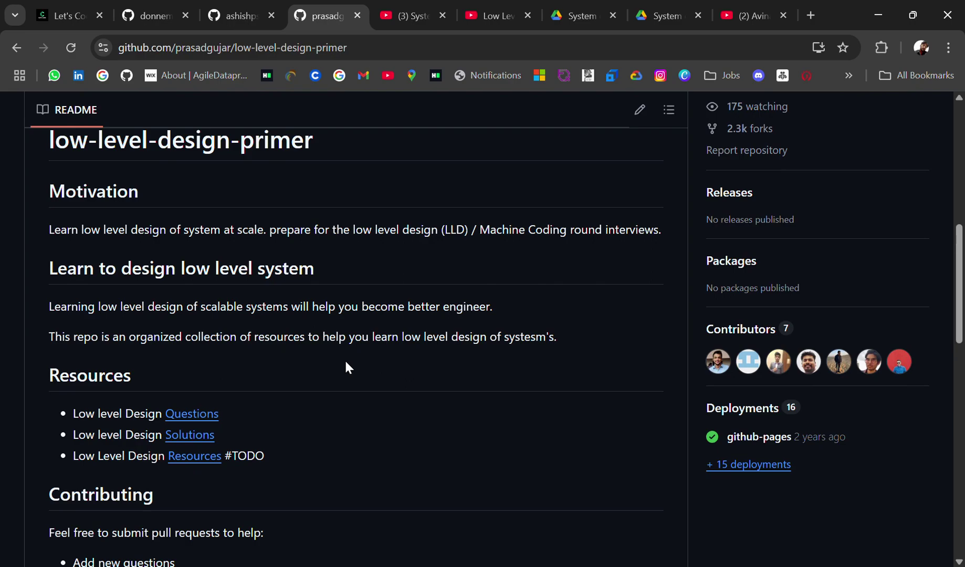
{"action": "scroll", "coordinate": [222, 289], "scroll_direction": "down", "scroll_amount": 1}
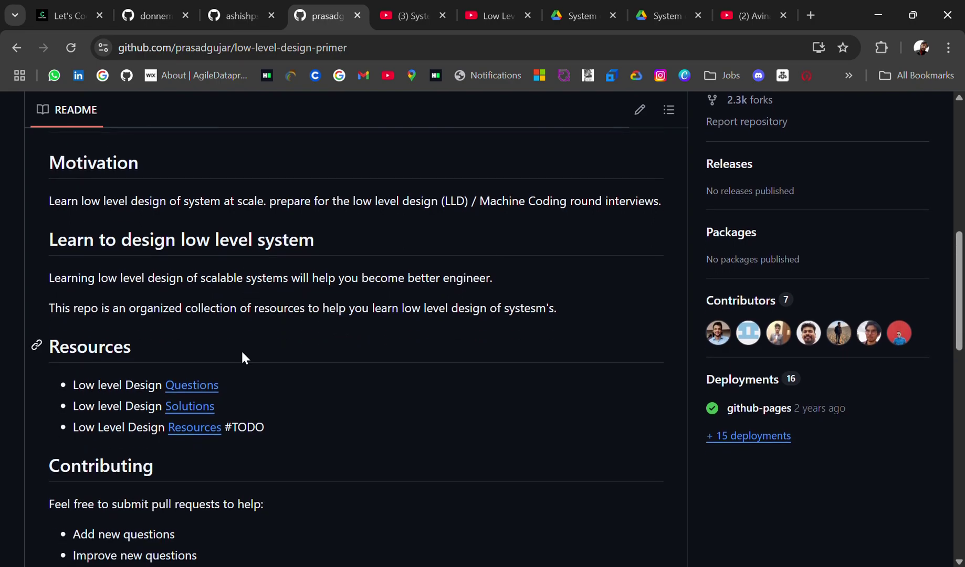
{"action": "scroll", "coordinate": [241, 349], "scroll_direction": "down", "scroll_amount": 1}
{"action": "scroll", "coordinate": [242, 350], "scroll_direction": "down", "scroll_amount": 1}
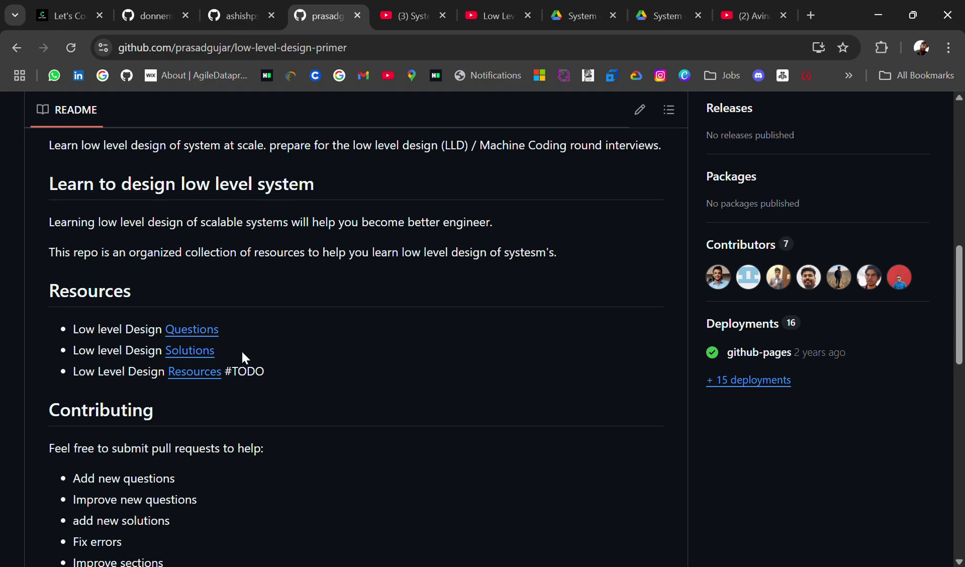
{"action": "scroll", "coordinate": [241, 351], "scroll_direction": "down", "scroll_amount": 2}
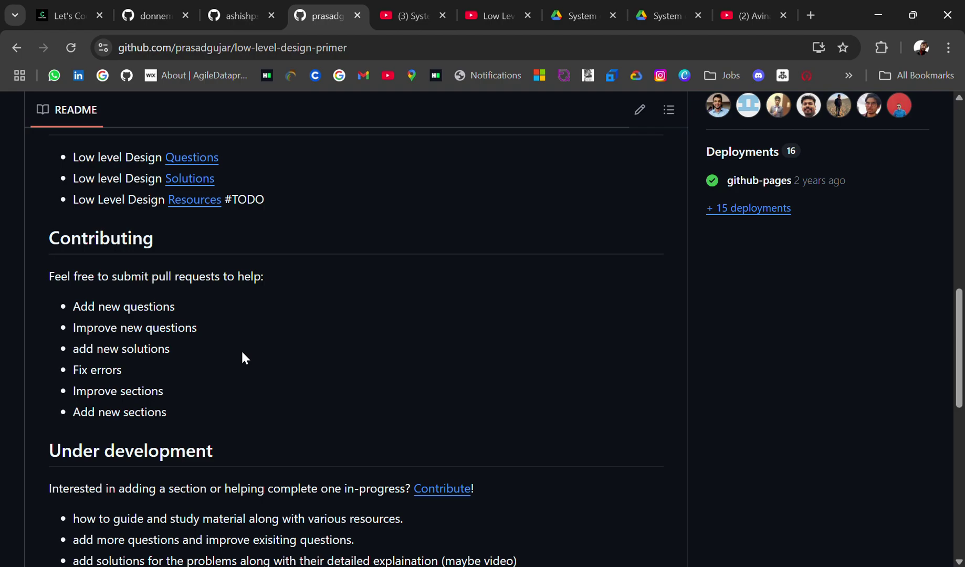
{"action": "scroll", "coordinate": [241, 352], "scroll_direction": "down", "scroll_amount": 2}
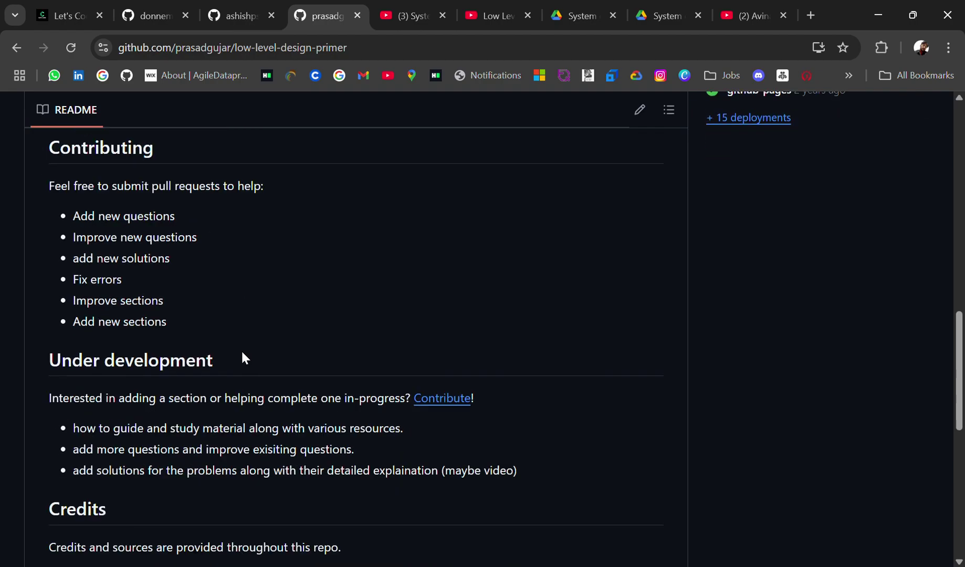
{"action": "scroll", "coordinate": [242, 352], "scroll_direction": "down", "scroll_amount": 1}
{"action": "scroll", "coordinate": [242, 349], "scroll_direction": "down", "scroll_amount": 2}
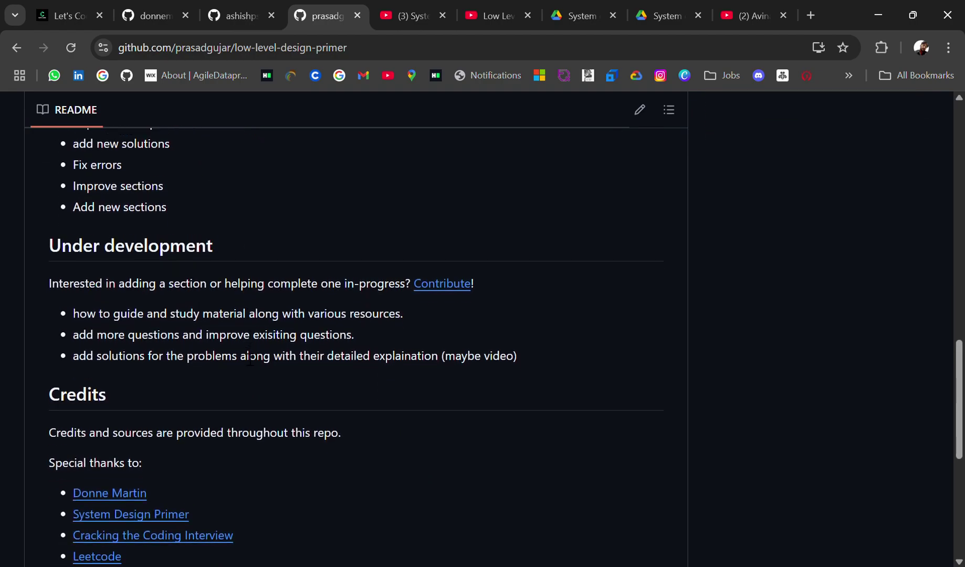
{"action": "scroll", "coordinate": [241, 349], "scroll_direction": "down", "scroll_amount": 2}
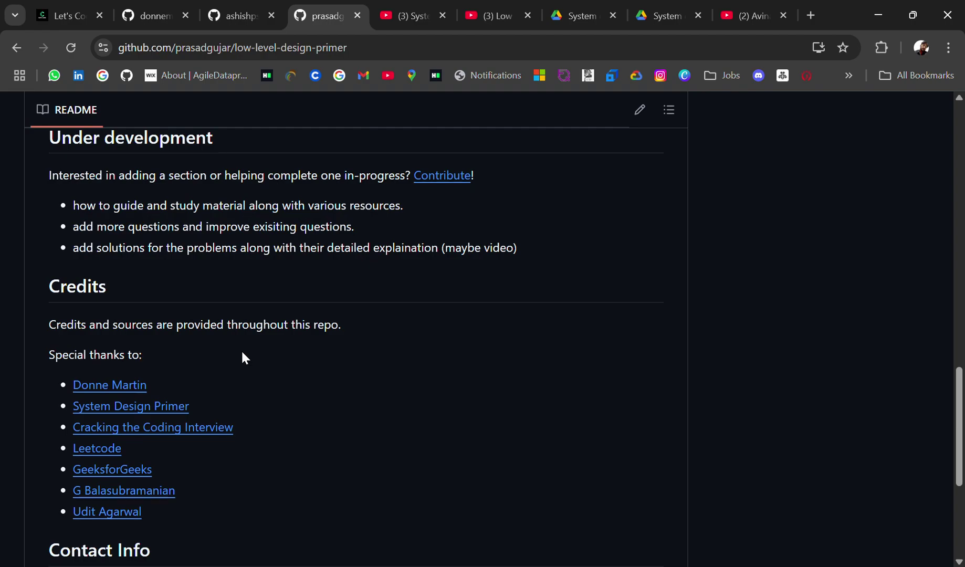
{"action": "scroll", "coordinate": [242, 350], "scroll_direction": "down", "scroll_amount": 1}
{"action": "scroll", "coordinate": [241, 349], "scroll_direction": "down", "scroll_amount": 1}
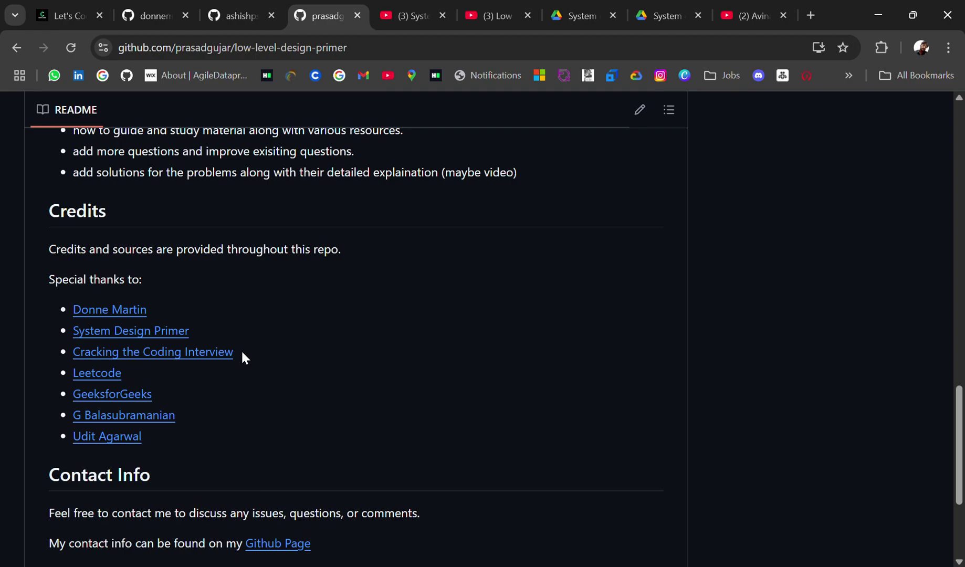
{"action": "scroll", "coordinate": [241, 349], "scroll_direction": "down", "scroll_amount": 3}
{"action": "scroll", "coordinate": [242, 350], "scroll_direction": "up", "scroll_amount": 6}
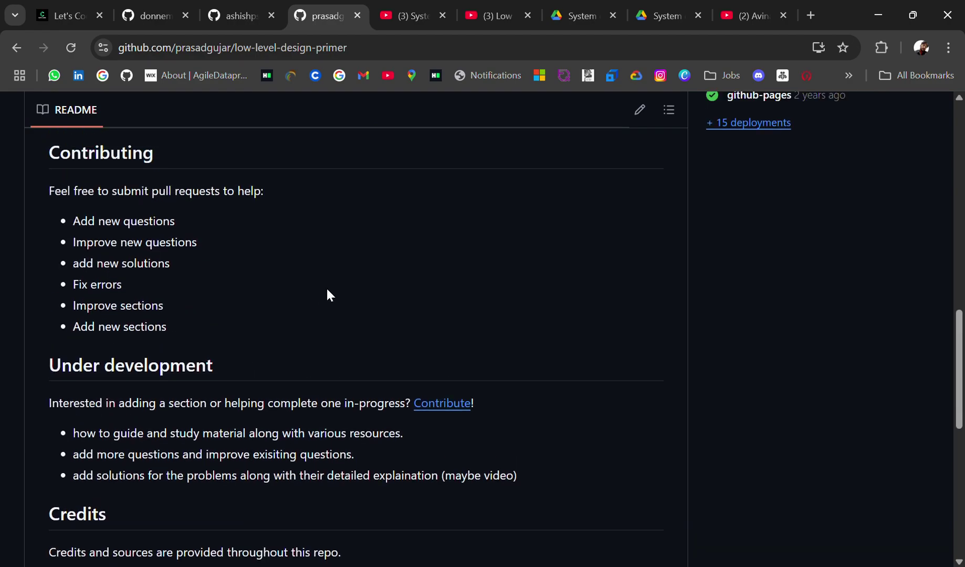
{"action": "scroll", "coordinate": [326, 286], "scroll_direction": "up", "scroll_amount": 10}
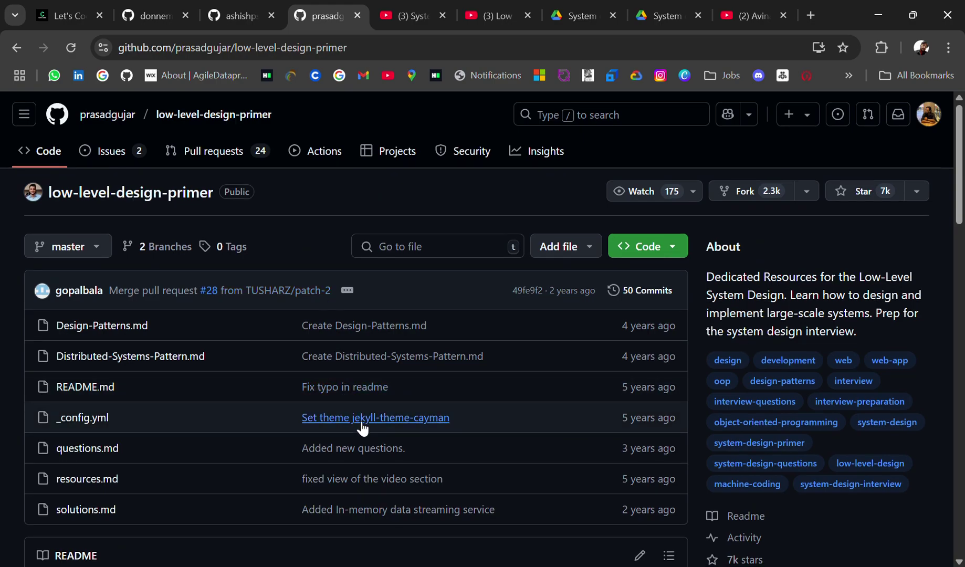
{"action": "scroll", "coordinate": [362, 426], "scroll_direction": "down", "scroll_amount": 3}
{"action": "scroll", "coordinate": [362, 377], "scroll_direction": "up", "scroll_amount": 3}
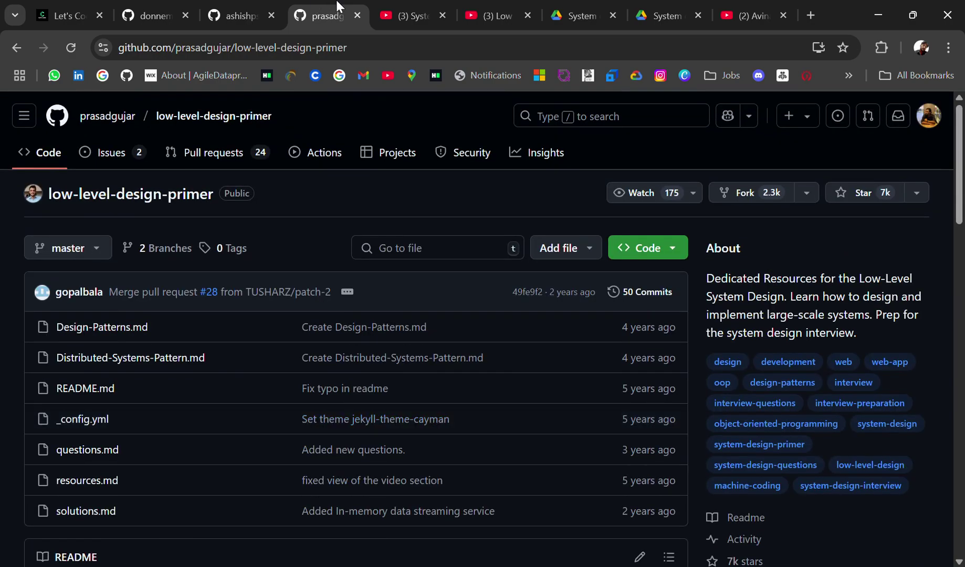
Switch to Gaurav Sen's System Design Playlist tab on YouTube.
{"action": "left_click", "coordinate": [413, 15]}
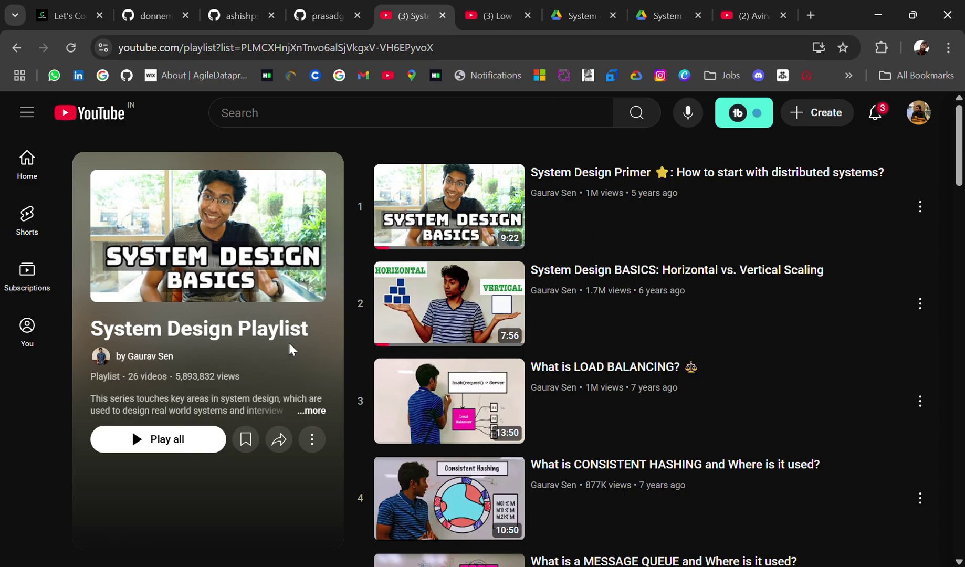
{"action": "scroll", "coordinate": [509, 406], "scroll_direction": "down", "scroll_amount": 5}
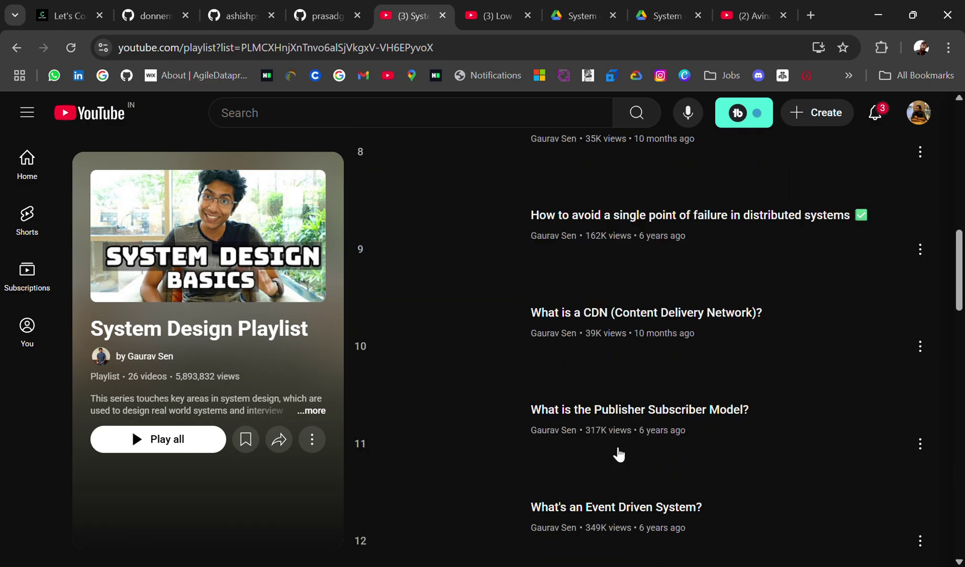
{"action": "scroll", "coordinate": [558, 442], "scroll_direction": "down", "scroll_amount": 3}
{"action": "scroll", "coordinate": [558, 441], "scroll_direction": "down", "scroll_amount": 5}
{"action": "scroll", "coordinate": [558, 441], "scroll_direction": "down", "scroll_amount": 4}
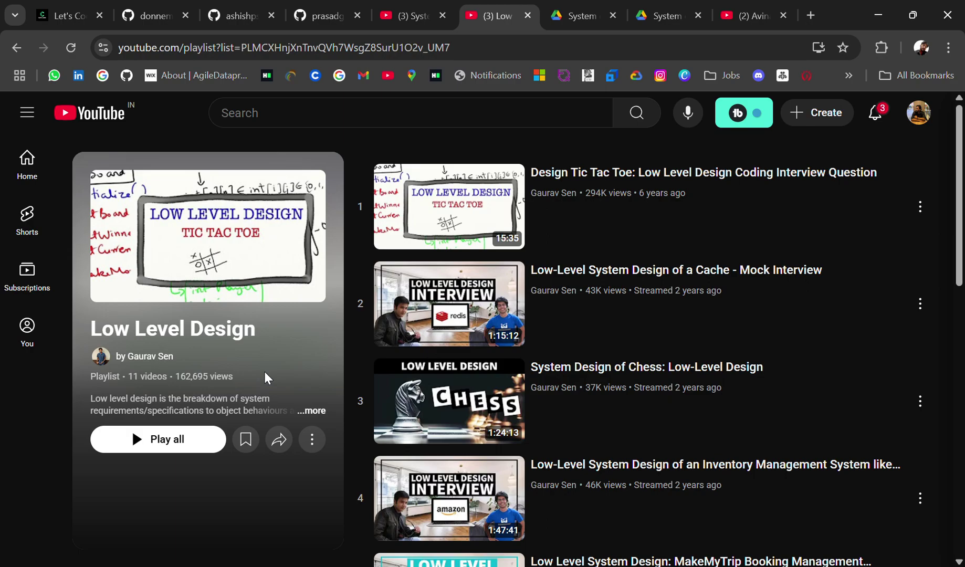
{"action": "scroll", "coordinate": [528, 377], "scroll_direction": "down", "scroll_amount": 10}
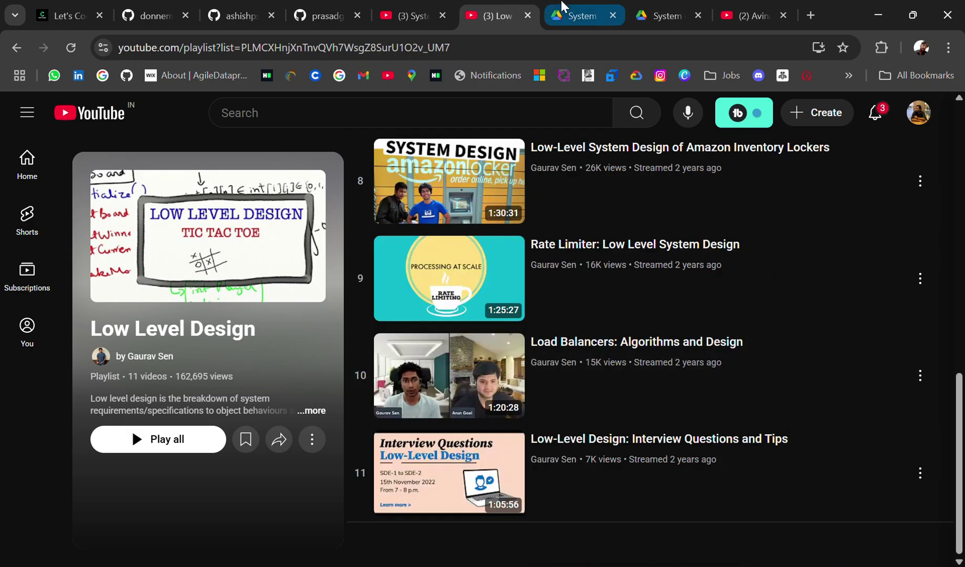
Switch to the Google Drive tab with the handwritten System design notes PDF.
{"action": "left_click", "coordinate": [580, 15]}
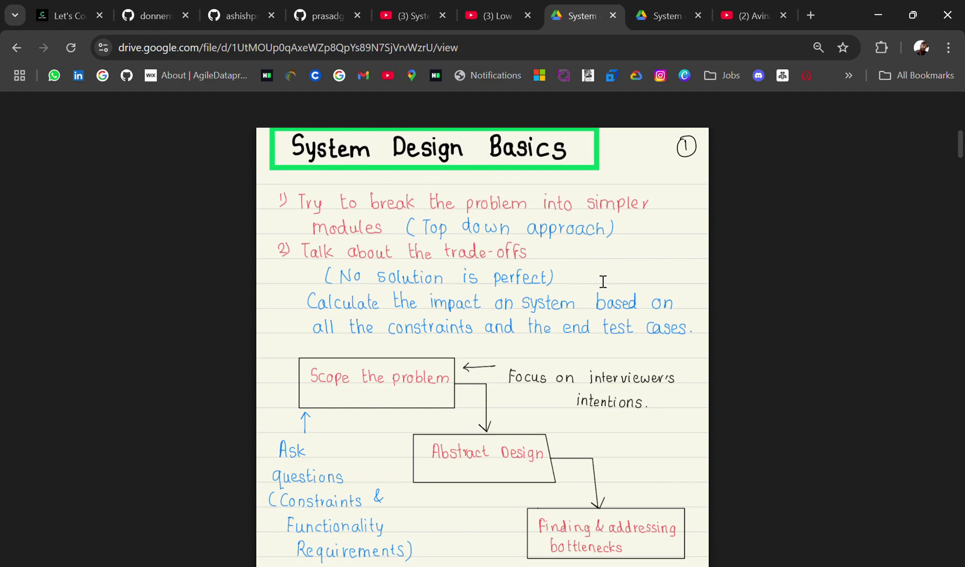
{"action": "scroll", "coordinate": [602, 282], "scroll_direction": "down", "scroll_amount": 5}
{"action": "scroll", "coordinate": [602, 281], "scroll_direction": "down", "scroll_amount": 5}
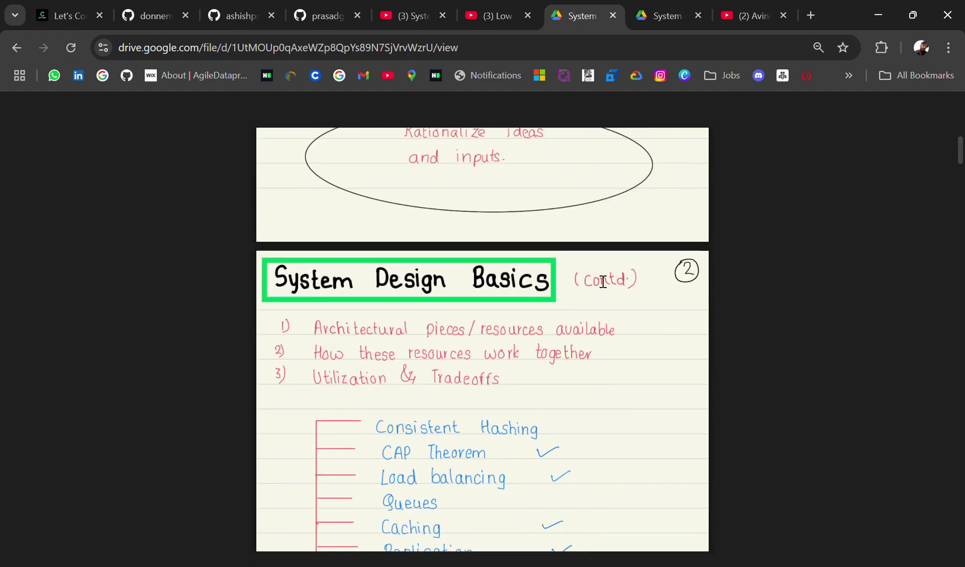
{"action": "scroll", "coordinate": [603, 282], "scroll_direction": "down", "scroll_amount": 5}
{"action": "scroll", "coordinate": [602, 282], "scroll_direction": "down", "scroll_amount": 5}
{"action": "scroll", "coordinate": [602, 281], "scroll_direction": "down", "scroll_amount": 6}
{"action": "scroll", "coordinate": [602, 281], "scroll_direction": "down", "scroll_amount": 6}
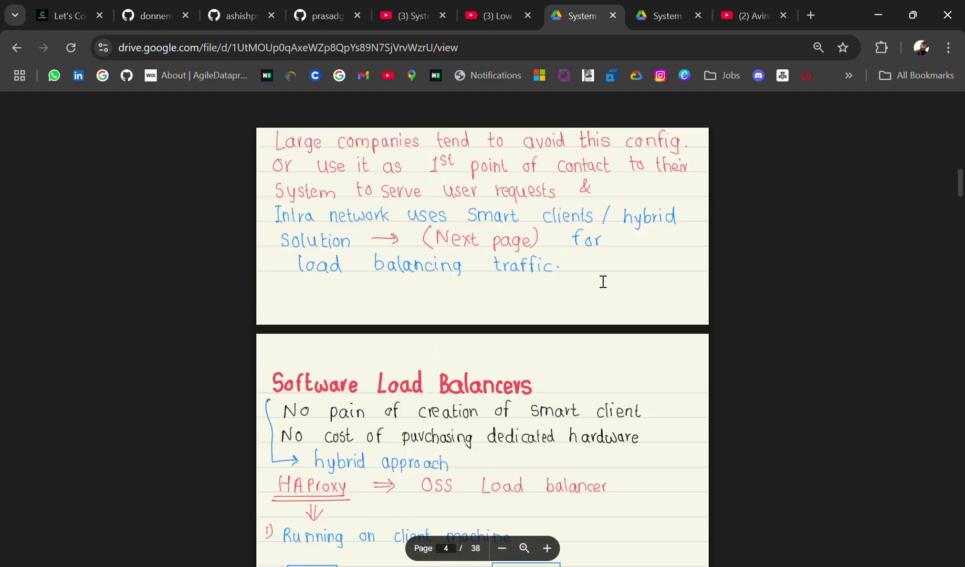
{"action": "scroll", "coordinate": [603, 282], "scroll_direction": "down", "scroll_amount": 4}
{"action": "scroll", "coordinate": [603, 282], "scroll_direction": "down", "scroll_amount": 4}
{"action": "scroll", "coordinate": [603, 281], "scroll_direction": "down", "scroll_amount": 4}
{"action": "scroll", "coordinate": [602, 281], "scroll_direction": "down", "scroll_amount": 6}
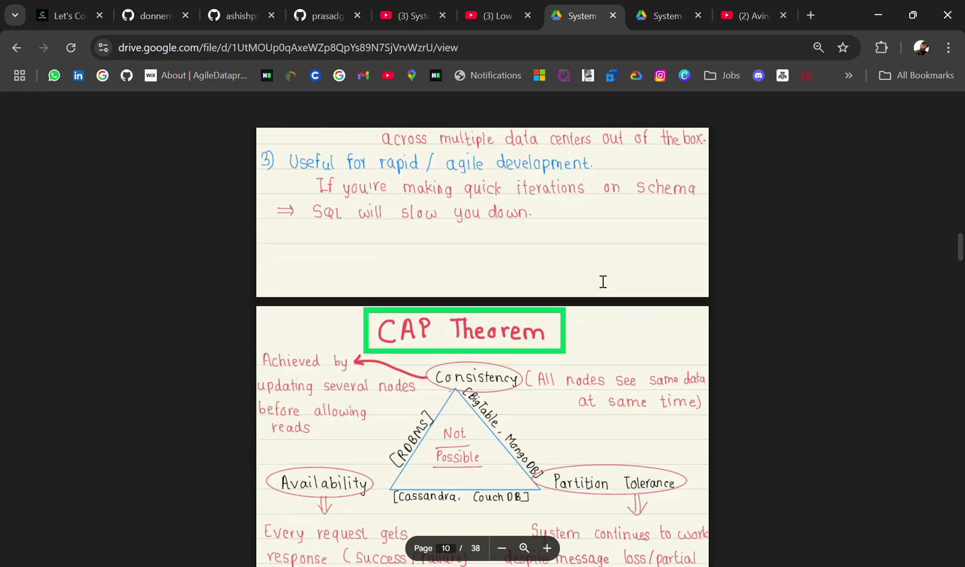
{"action": "scroll", "coordinate": [602, 282], "scroll_direction": "down", "scroll_amount": 6}
{"action": "scroll", "coordinate": [602, 281], "scroll_direction": "down", "scroll_amount": 3}
{"action": "scroll", "coordinate": [602, 281], "scroll_direction": "down", "scroll_amount": 2}
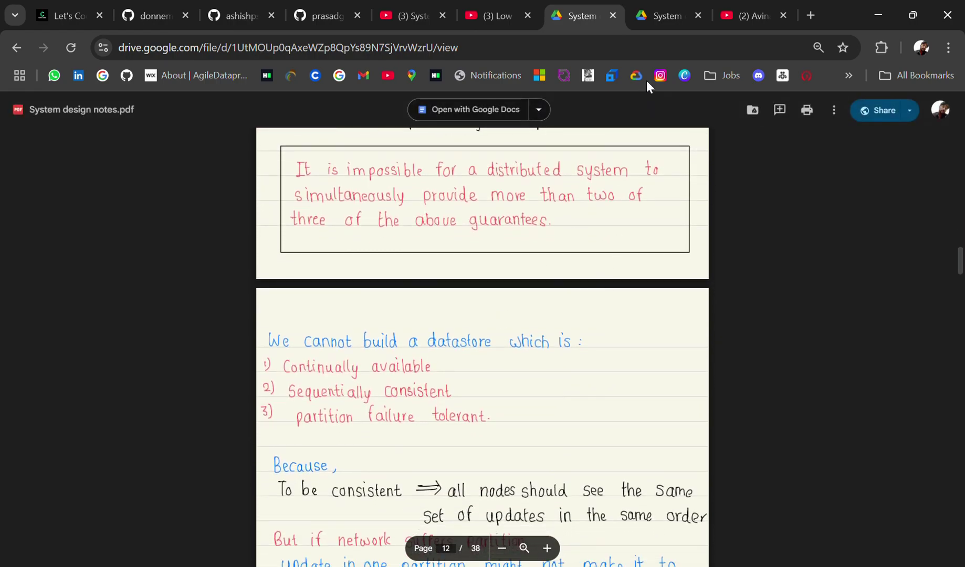
Switch to the System design interview questions.pdf tab.
{"action": "left_click", "coordinate": [667, 15]}
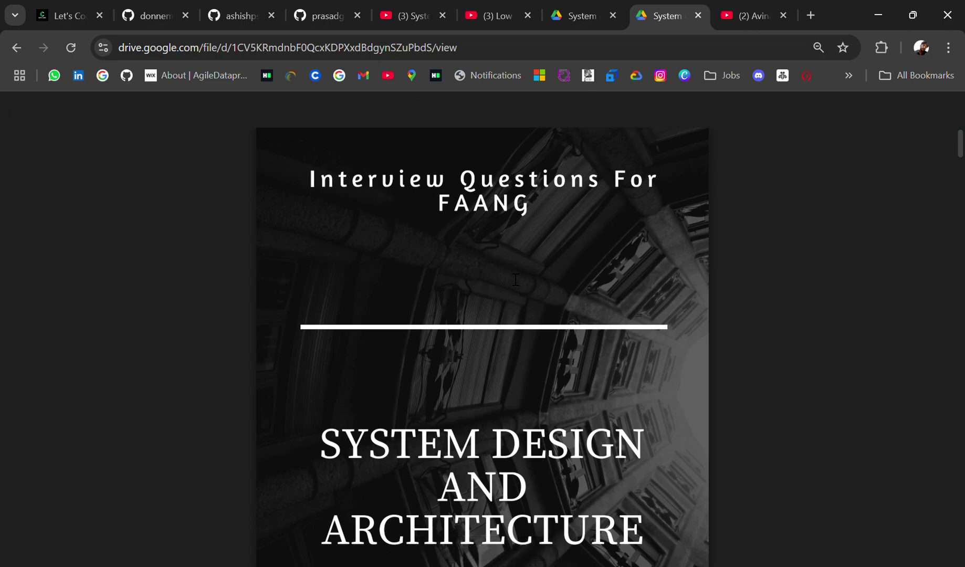
{"action": "scroll", "coordinate": [515, 280], "scroll_direction": "down", "scroll_amount": 10}
{"action": "scroll", "coordinate": [515, 281], "scroll_direction": "down", "scroll_amount": 10}
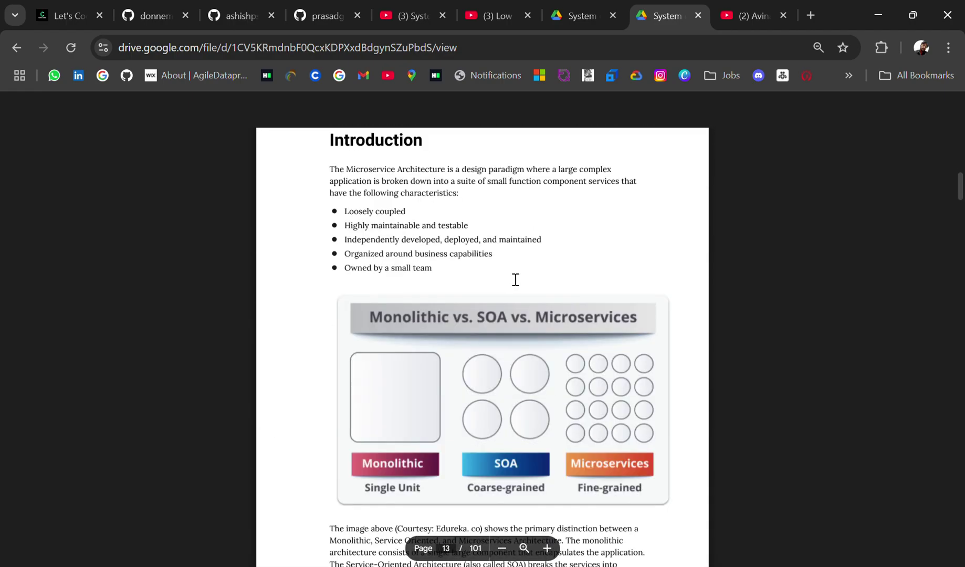
{"action": "scroll", "coordinate": [515, 281], "scroll_direction": "down", "scroll_amount": 8}
{"action": "scroll", "coordinate": [516, 280], "scroll_direction": "down", "scroll_amount": 8}
{"action": "scroll", "coordinate": [514, 281], "scroll_direction": "down", "scroll_amount": 3}
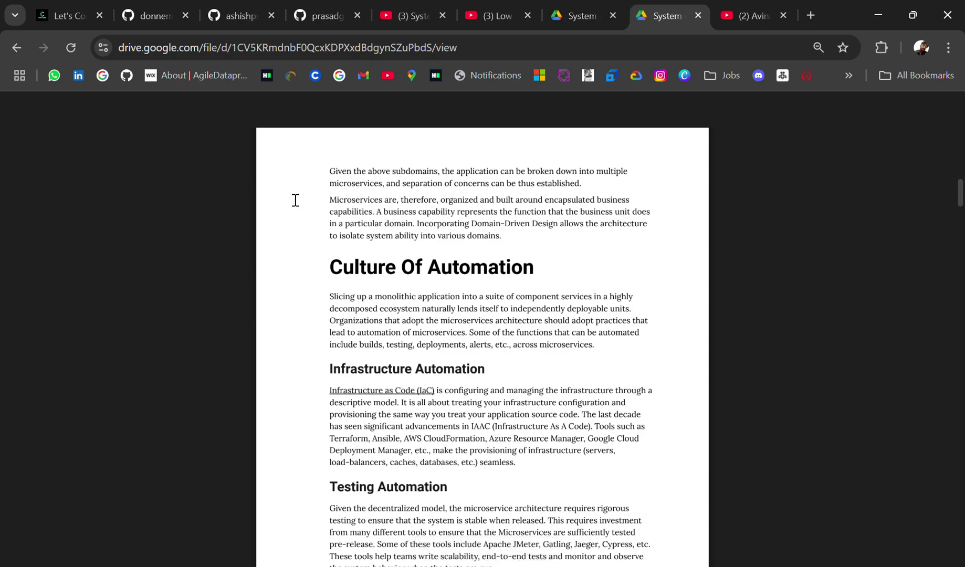
Switch to the Let's Code system design roadmap tab.
{"action": "left_click", "coordinate": [64, 15]}
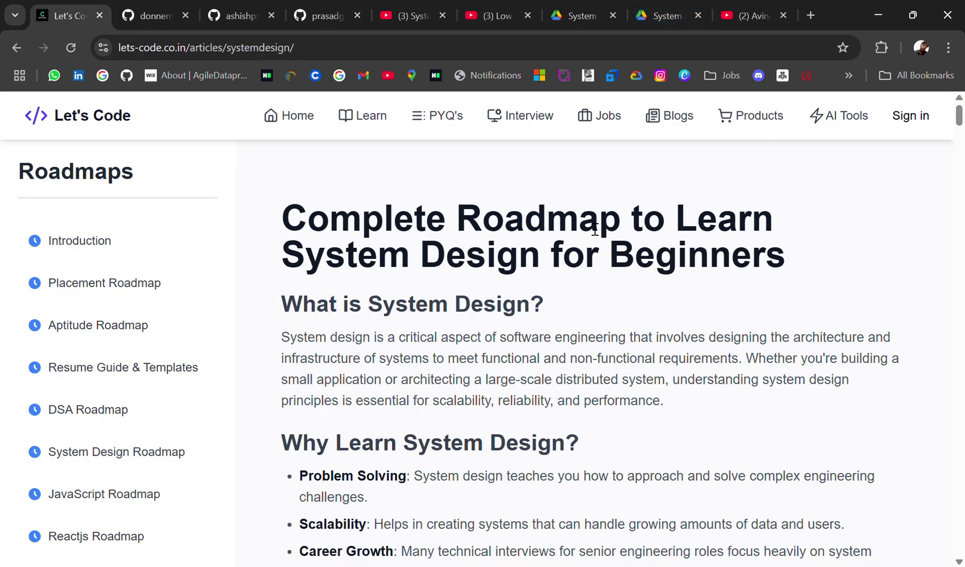
{"action": "left_click", "coordinate": [583, 13]}
{"action": "left_click", "coordinate": [660, 15]}
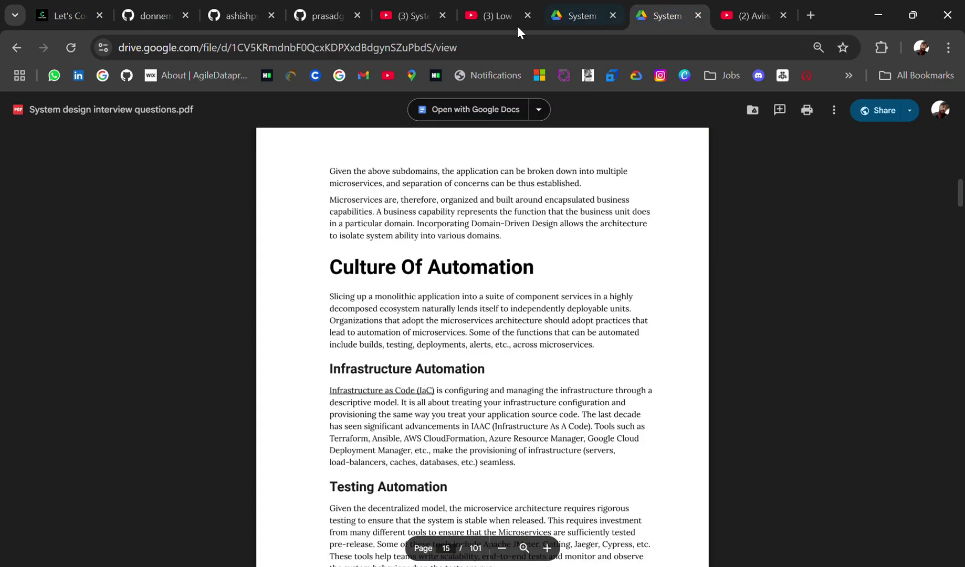
{"action": "scroll", "coordinate": [596, 247], "scroll_direction": "down", "scroll_amount": 3}
{"action": "left_click", "coordinate": [583, 15]}
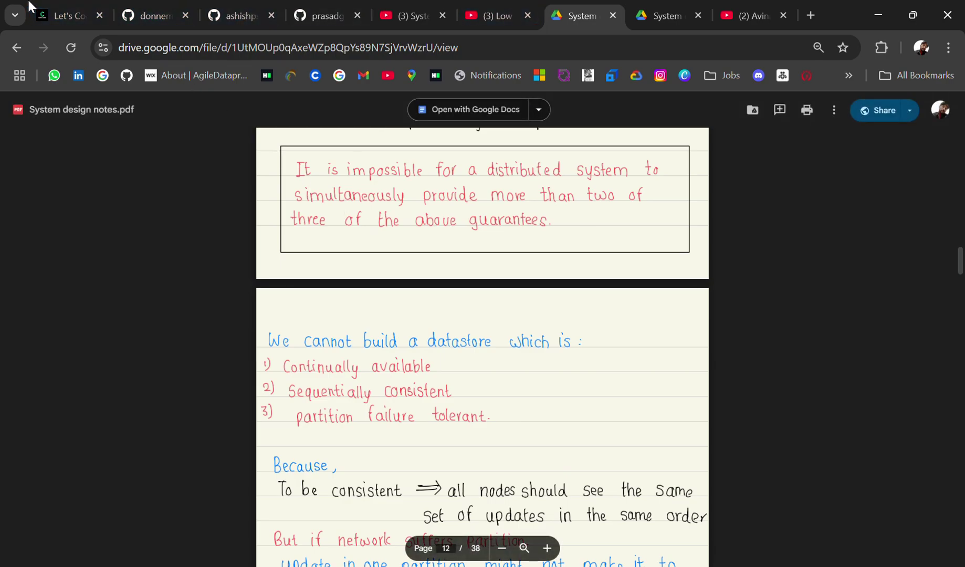
{"action": "left_click", "coordinate": [59, 11]}
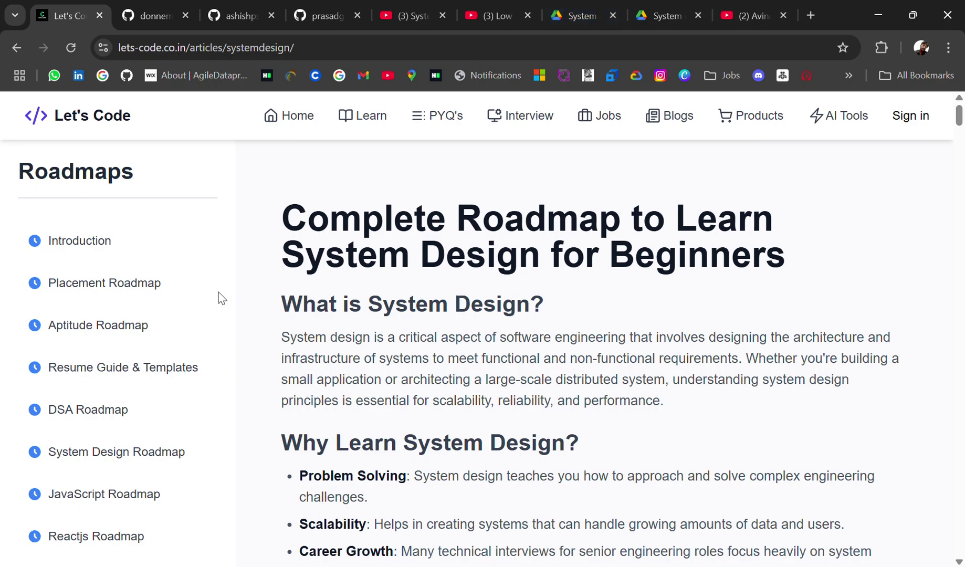
{"action": "scroll", "coordinate": [224, 300], "scroll_direction": "down", "scroll_amount": 1}
{"action": "scroll", "coordinate": [223, 300], "scroll_direction": "up", "scroll_amount": 1}
{"action": "scroll", "coordinate": [426, 347], "scroll_direction": "down", "scroll_amount": 3}
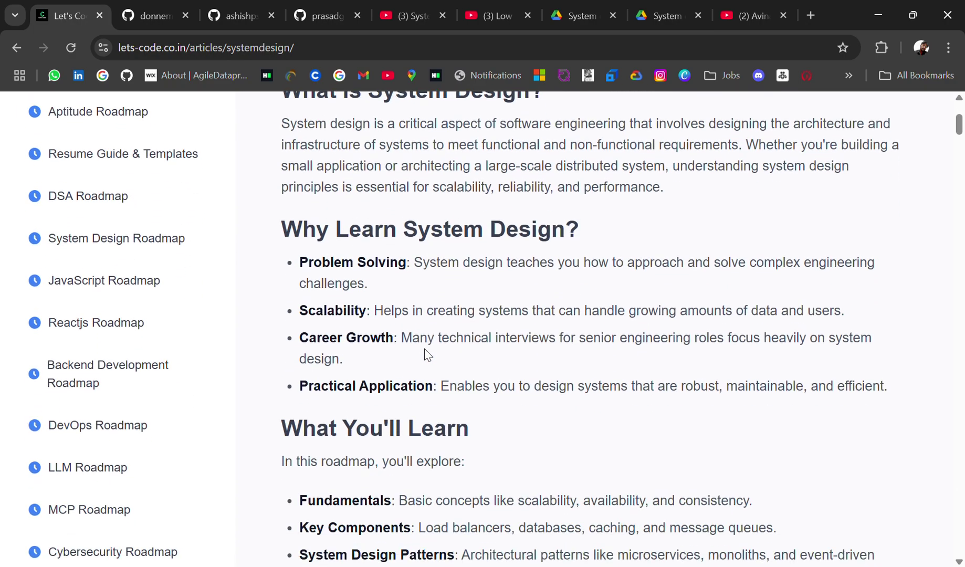
{"action": "scroll", "coordinate": [363, 396], "scroll_direction": "down", "scroll_amount": 5}
{"action": "scroll", "coordinate": [364, 395], "scroll_direction": "down", "scroll_amount": 3}
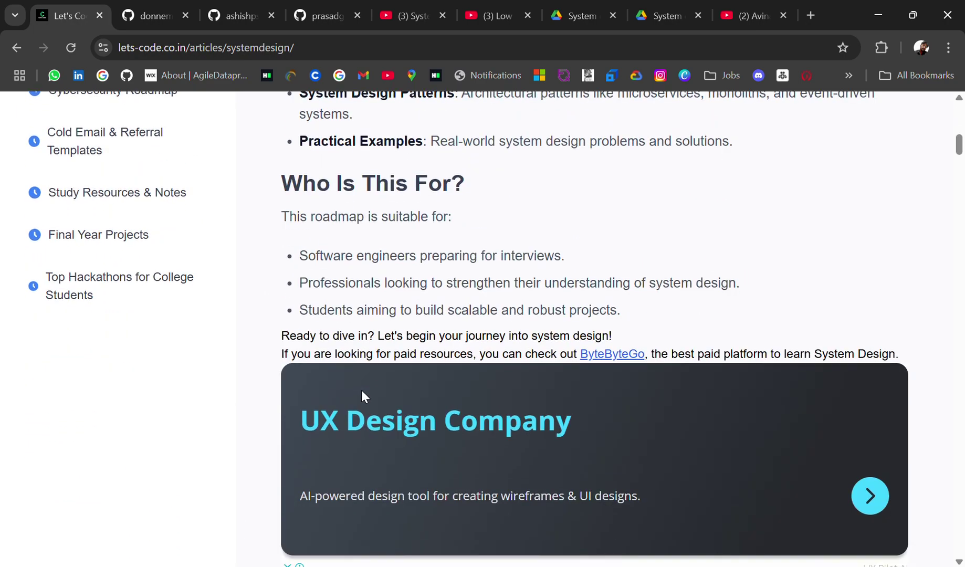
{"action": "scroll", "coordinate": [365, 395], "scroll_direction": "down", "scroll_amount": 2}
{"action": "scroll", "coordinate": [364, 395], "scroll_direction": "down", "scroll_amount": 3}
{"action": "scroll", "coordinate": [364, 395], "scroll_direction": "down", "scroll_amount": 2}
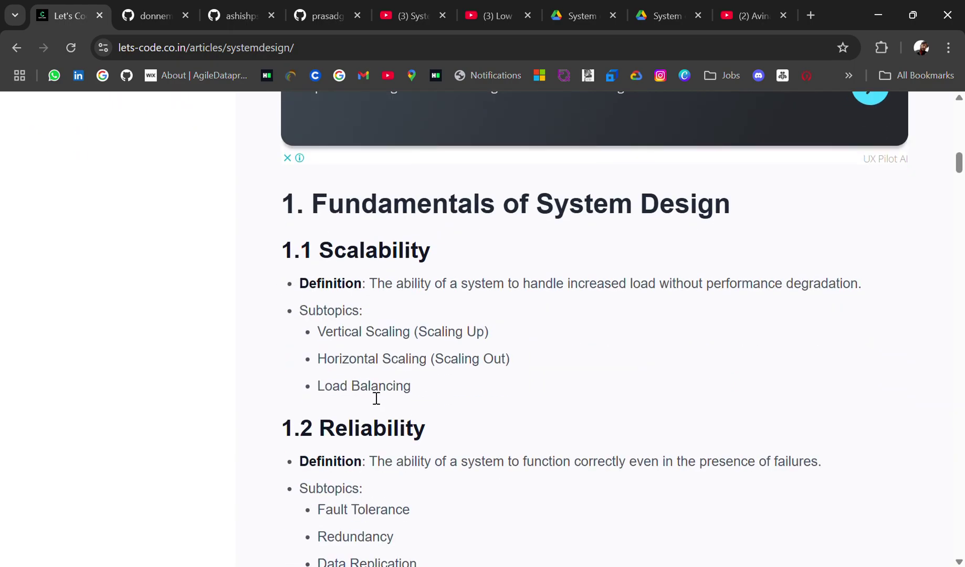
{"action": "scroll", "coordinate": [369, 398], "scroll_direction": "down", "scroll_amount": 2}
{"action": "scroll", "coordinate": [373, 398], "scroll_direction": "down", "scroll_amount": 1}
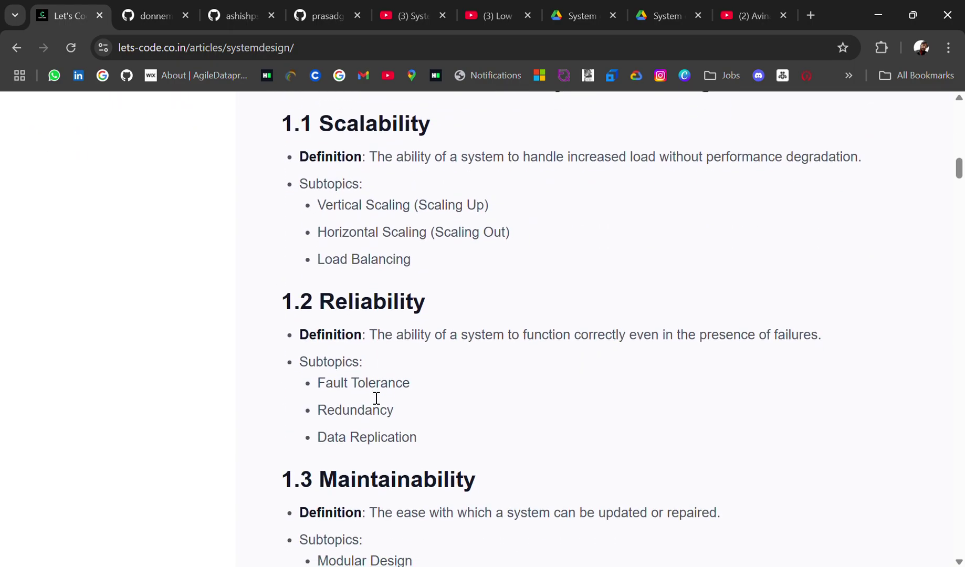
{"action": "scroll", "coordinate": [375, 398], "scroll_direction": "down", "scroll_amount": 3}
{"action": "scroll", "coordinate": [376, 398], "scroll_direction": "down", "scroll_amount": 3}
{"action": "scroll", "coordinate": [375, 399], "scroll_direction": "down", "scroll_amount": 3}
{"action": "scroll", "coordinate": [370, 391], "scroll_direction": "down", "scroll_amount": 4}
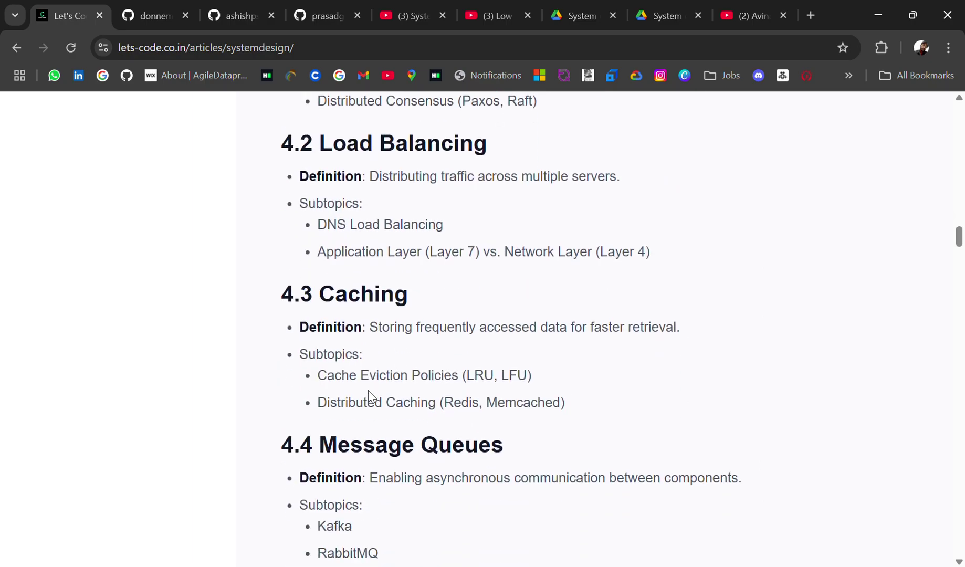
{"action": "scroll", "coordinate": [368, 390], "scroll_direction": "down", "scroll_amount": 8}
{"action": "scroll", "coordinate": [368, 389], "scroll_direction": "down", "scroll_amount": 6}
{"action": "scroll", "coordinate": [368, 390], "scroll_direction": "up", "scroll_amount": 3}
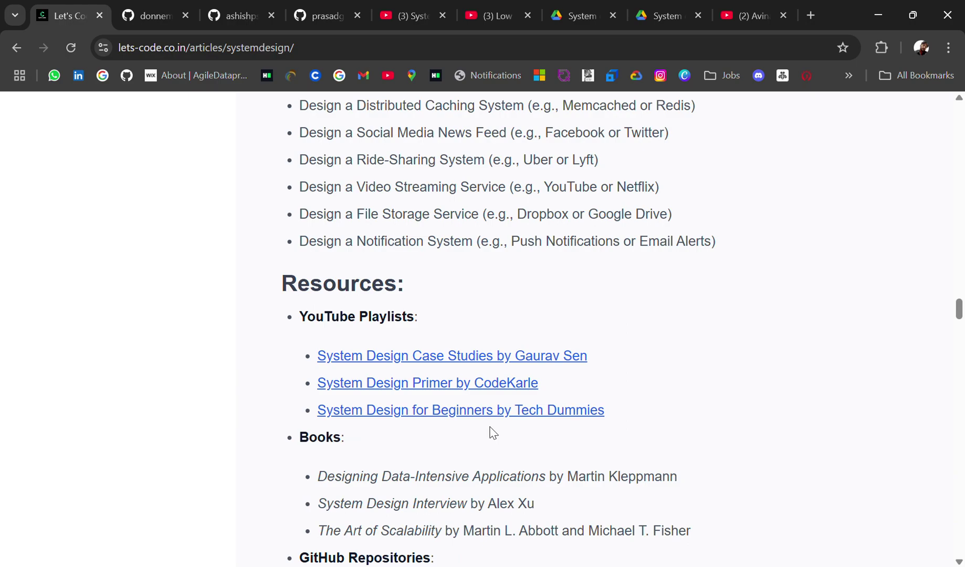
{"action": "scroll", "coordinate": [490, 430], "scroll_direction": "down", "scroll_amount": 2}
{"action": "scroll", "coordinate": [353, 320], "scroll_direction": "down", "scroll_amount": 2}
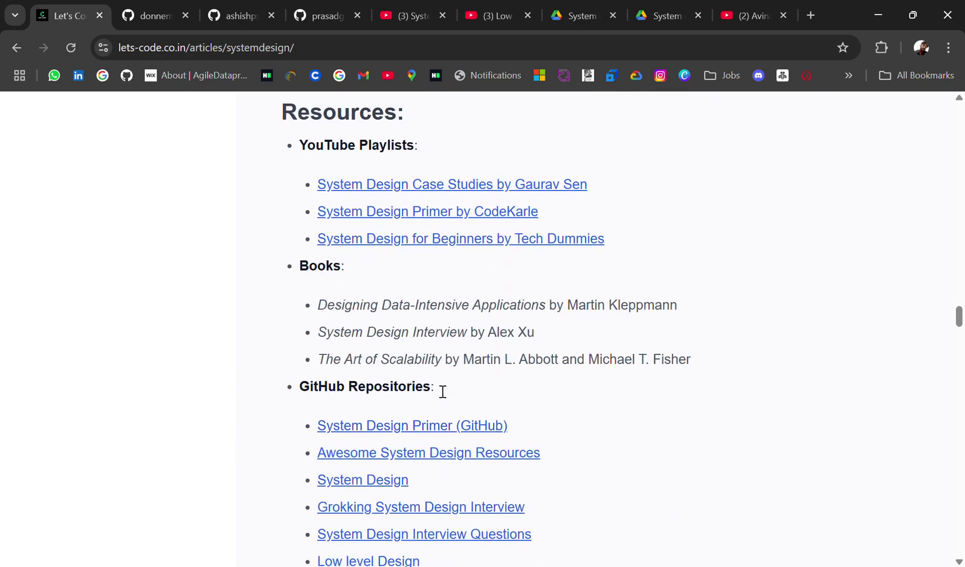
{"action": "scroll", "coordinate": [321, 354], "scroll_direction": "down", "scroll_amount": 2}
{"action": "scroll", "coordinate": [408, 385], "scroll_direction": "down", "scroll_amount": 1}
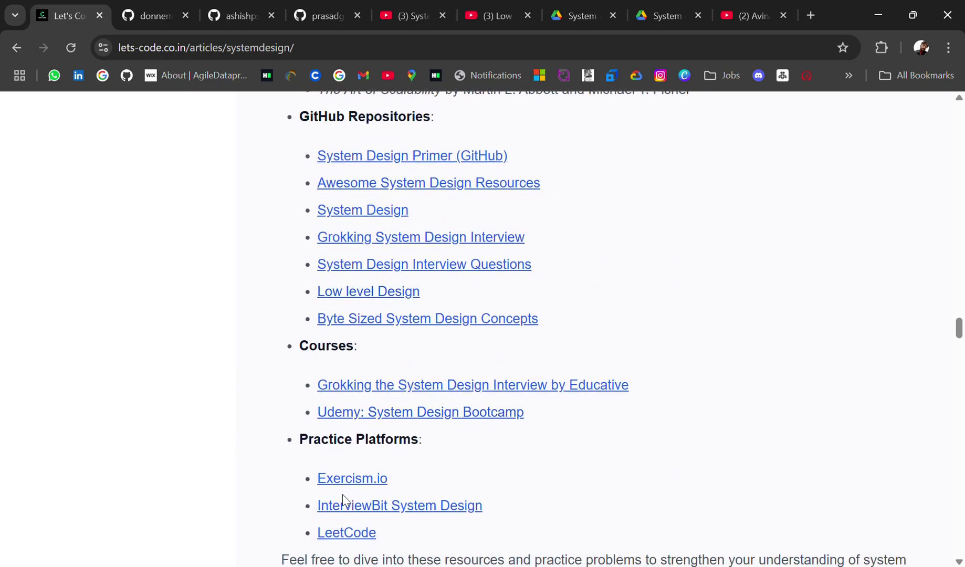
{"action": "scroll", "coordinate": [346, 499], "scroll_direction": "down", "scroll_amount": 2}
{"action": "scroll", "coordinate": [427, 400], "scroll_direction": "down", "scroll_amount": 1}
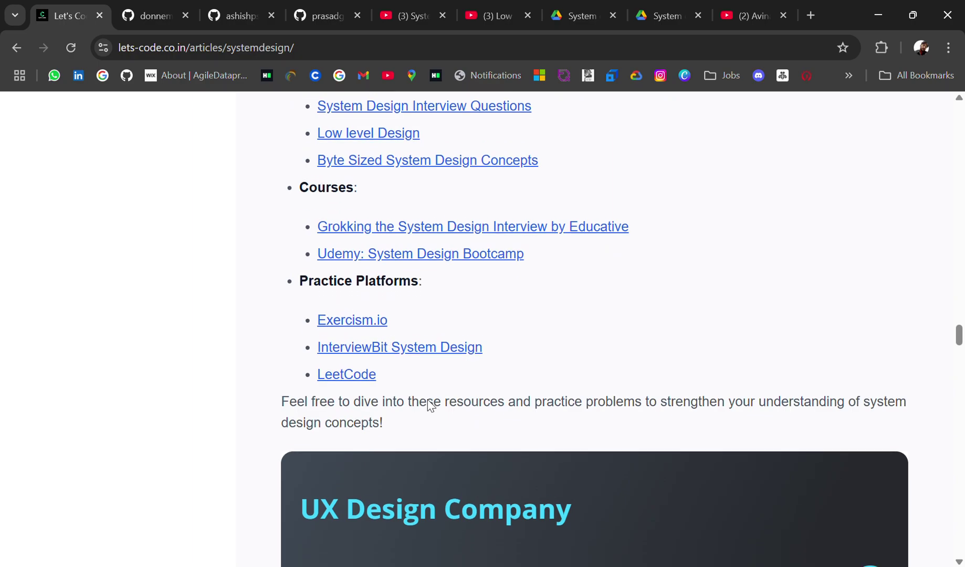
{"action": "scroll", "coordinate": [428, 400], "scroll_direction": "down", "scroll_amount": 1}
{"action": "scroll", "coordinate": [366, 398], "scroll_direction": "down", "scroll_amount": 6}
{"action": "scroll", "coordinate": [365, 398], "scroll_direction": "down", "scroll_amount": 4}
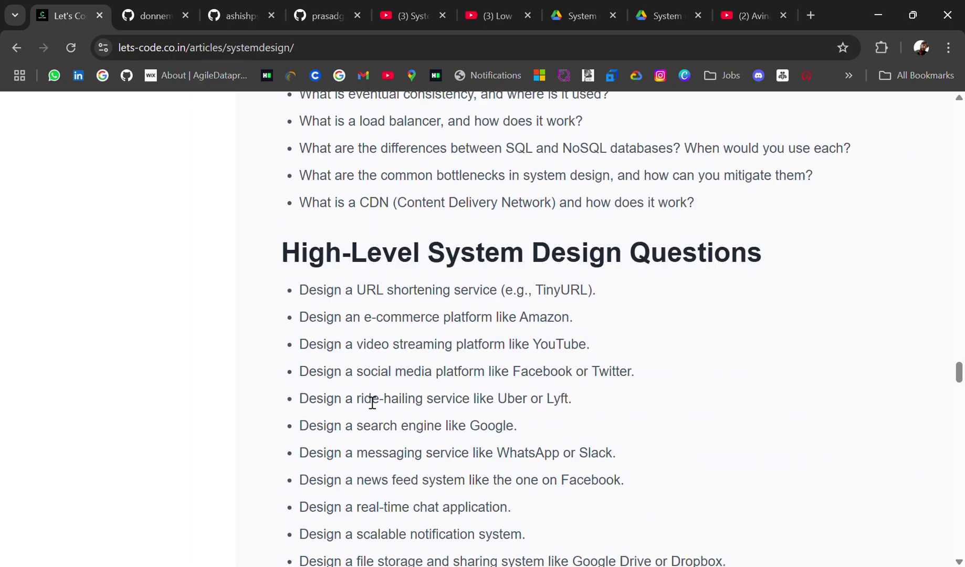
{"action": "scroll", "coordinate": [365, 398], "scroll_direction": "up", "scroll_amount": 5}
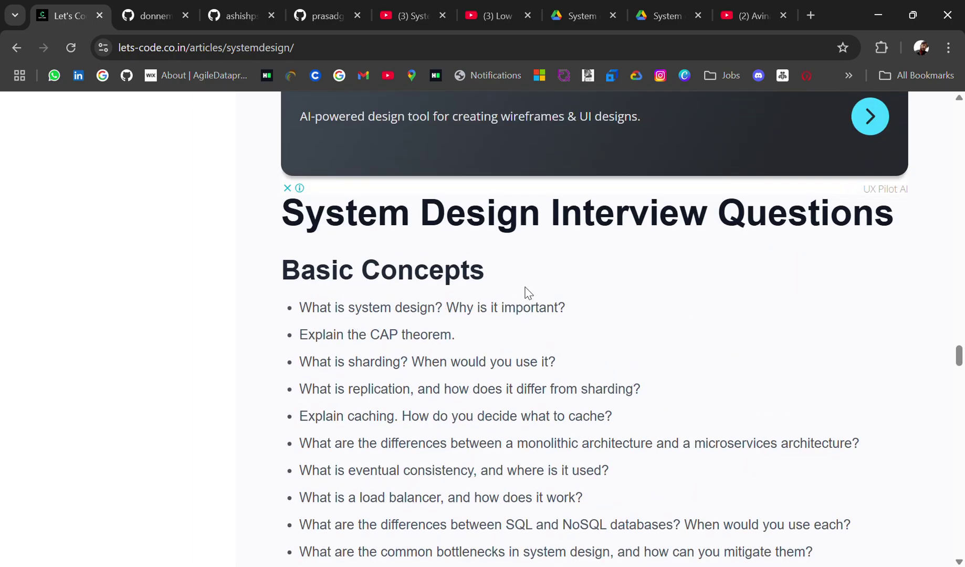
{"action": "scroll", "coordinate": [528, 293], "scroll_direction": "down", "scroll_amount": 10}
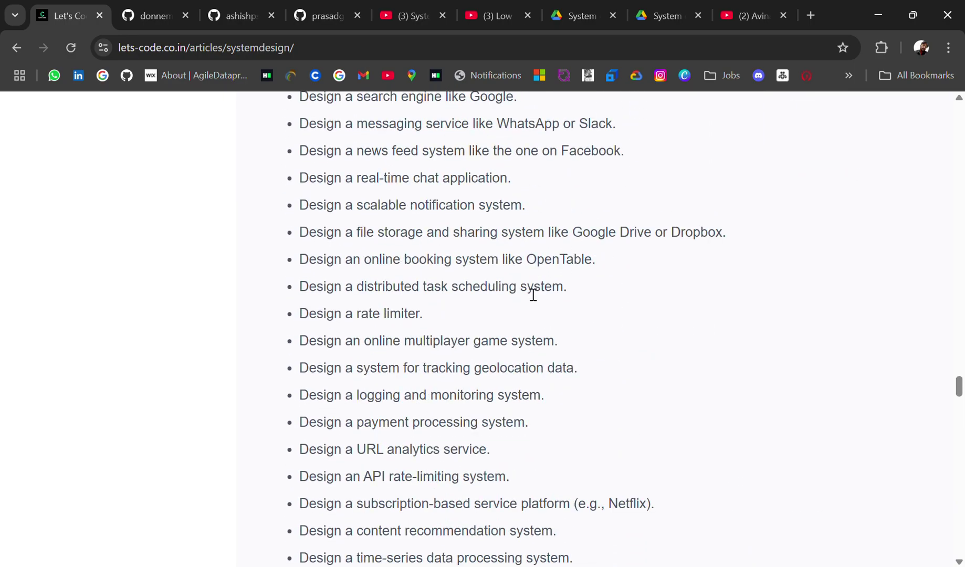
{"action": "scroll", "coordinate": [528, 293], "scroll_direction": "down", "scroll_amount": 6}
{"action": "scroll", "coordinate": [533, 295], "scroll_direction": "down", "scroll_amount": 6}
{"action": "scroll", "coordinate": [532, 295], "scroll_direction": "down", "scroll_amount": 8}
{"action": "scroll", "coordinate": [534, 295], "scroll_direction": "down", "scroll_amount": 6}
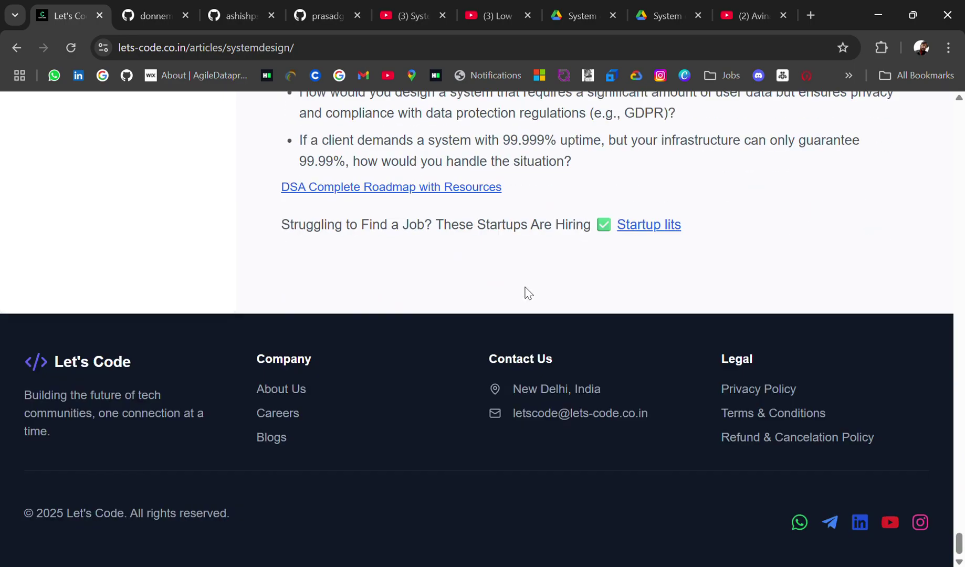
{"action": "scroll", "coordinate": [533, 295], "scroll_direction": "up", "scroll_amount": 3}
{"action": "scroll", "coordinate": [533, 295], "scroll_direction": "up", "scroll_amount": 8}
{"action": "scroll", "coordinate": [533, 295], "scroll_direction": "up", "scroll_amount": 8}
{"action": "scroll", "coordinate": [533, 295], "scroll_direction": "up", "scroll_amount": 8}
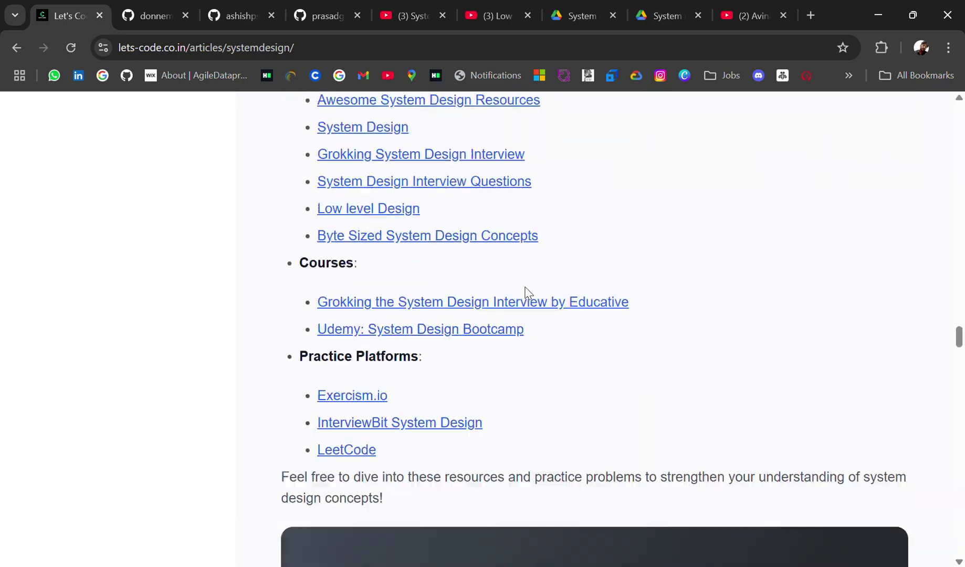
{"action": "scroll", "coordinate": [533, 294], "scroll_direction": "up", "scroll_amount": 5}
{"action": "scroll", "coordinate": [528, 293], "scroll_direction": "up", "scroll_amount": 5}
{"action": "scroll", "coordinate": [527, 292], "scroll_direction": "up", "scroll_amount": 4}
{"action": "scroll", "coordinate": [527, 293], "scroll_direction": "up", "scroll_amount": 2}
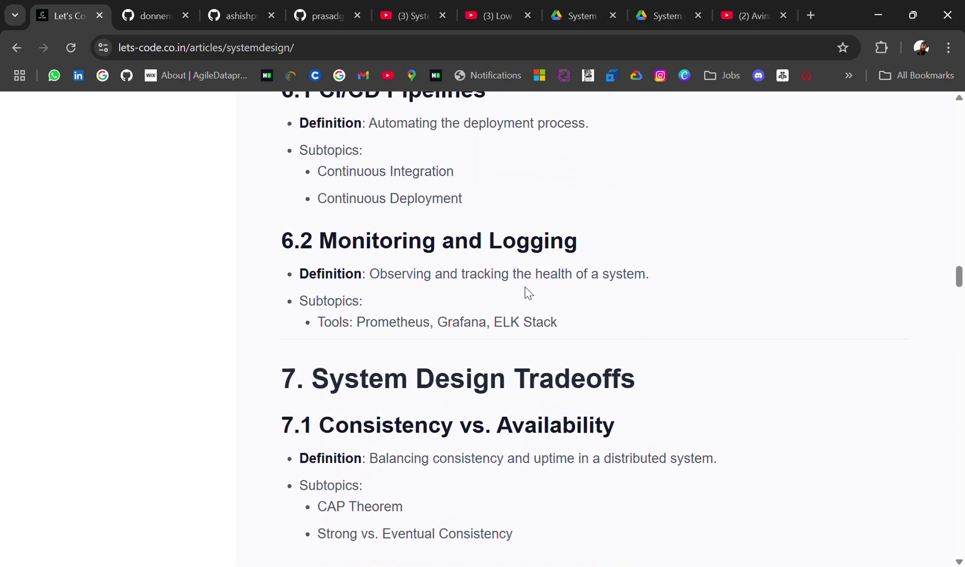
{"action": "scroll", "coordinate": [527, 293], "scroll_direction": "up", "scroll_amount": 8}
{"action": "scroll", "coordinate": [533, 295], "scroll_direction": "up", "scroll_amount": 8}
{"action": "scroll", "coordinate": [533, 295], "scroll_direction": "up", "scroll_amount": 8}
{"action": "scroll", "coordinate": [534, 295], "scroll_direction": "up", "scroll_amount": 5}
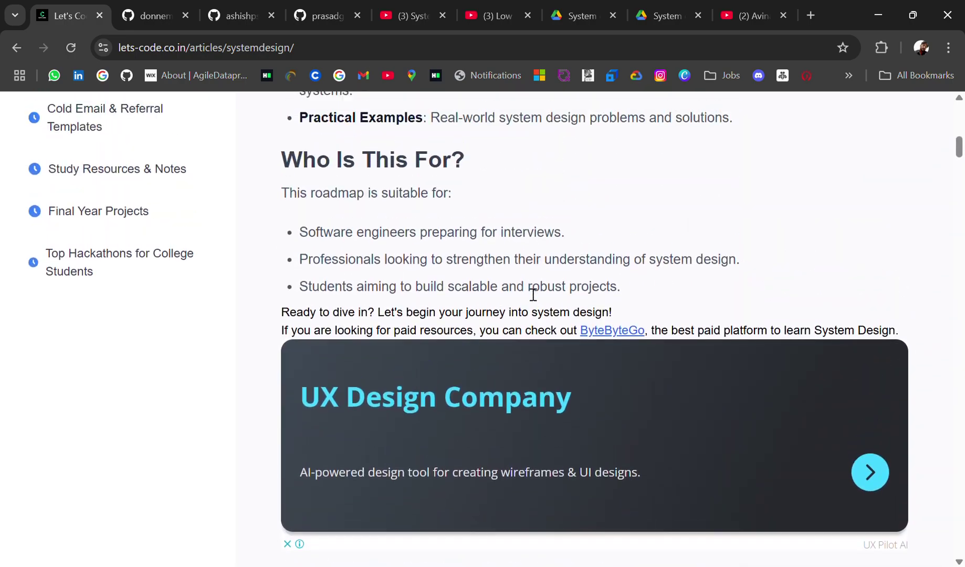
{"action": "scroll", "coordinate": [532, 294], "scroll_direction": "up", "scroll_amount": 1}
{"action": "scroll", "coordinate": [528, 293], "scroll_direction": "up", "scroll_amount": 5}
{"action": "scroll", "coordinate": [528, 293], "scroll_direction": "up", "scroll_amount": 5}
{"action": "scroll", "coordinate": [528, 293], "scroll_direction": "up", "scroll_amount": 2}
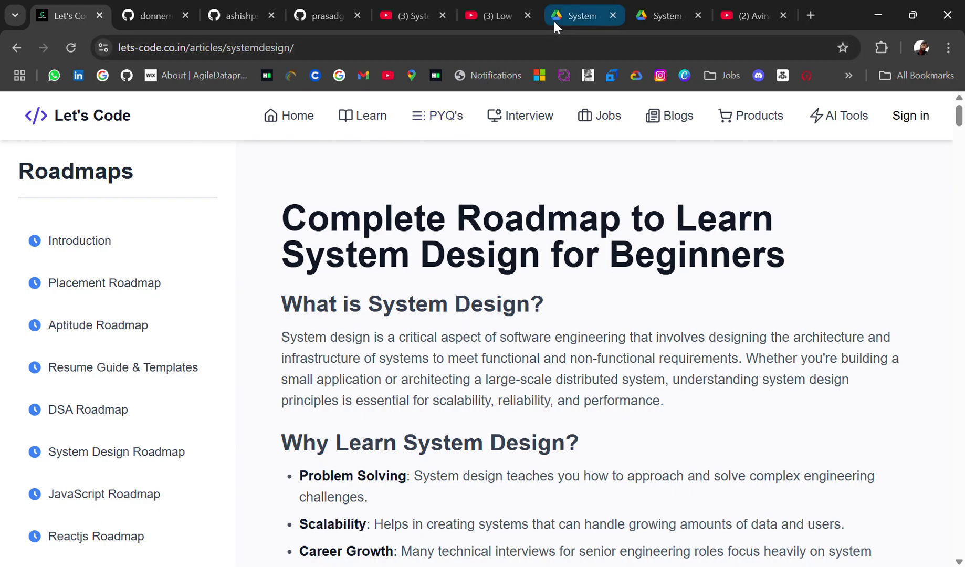
Cycle through the Drive PDF tabs, ending on the handwritten System design notes.
{"action": "left_click", "coordinate": [573, 15]}
{"action": "left_click", "coordinate": [648, 15]}
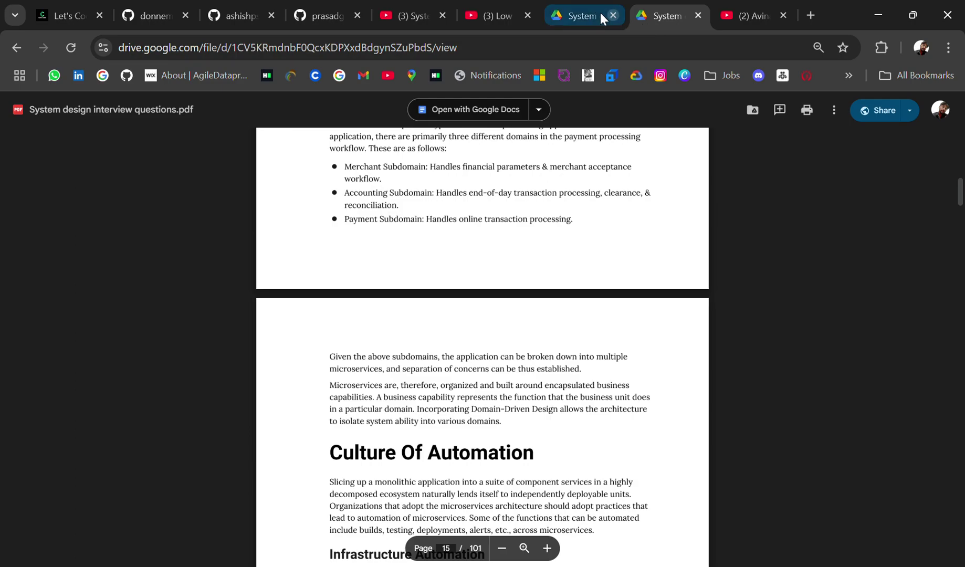
{"action": "left_click", "coordinate": [573, 16]}
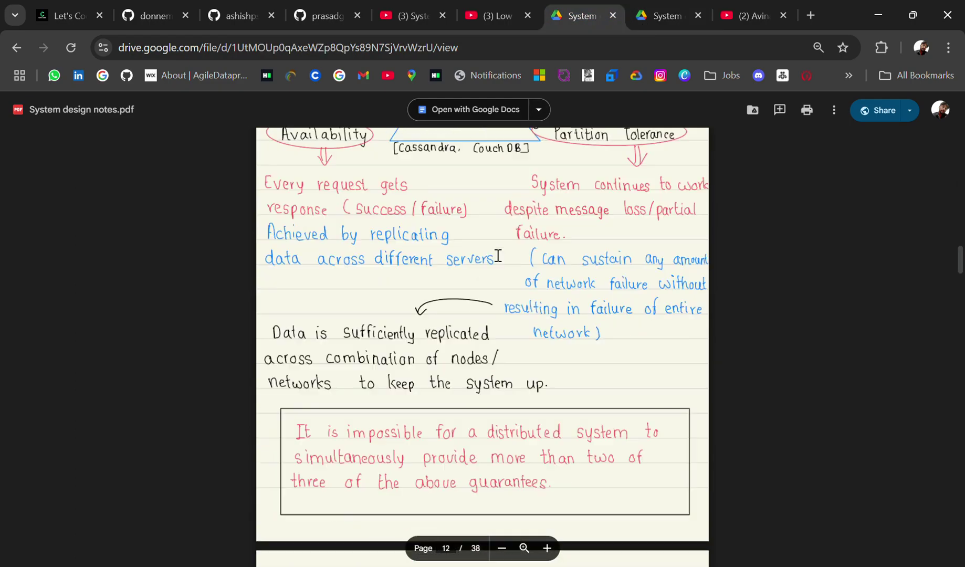
{"action": "scroll", "coordinate": [498, 256], "scroll_direction": "up", "scroll_amount": 5}
{"action": "scroll", "coordinate": [498, 255], "scroll_direction": "up", "scroll_amount": 5}
{"action": "scroll", "coordinate": [497, 255], "scroll_direction": "up", "scroll_amount": 3}
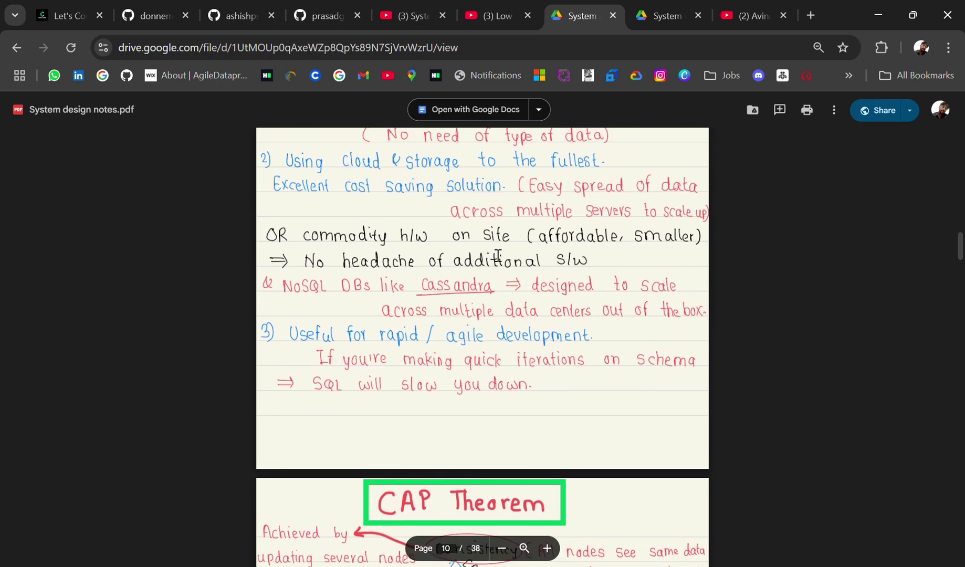